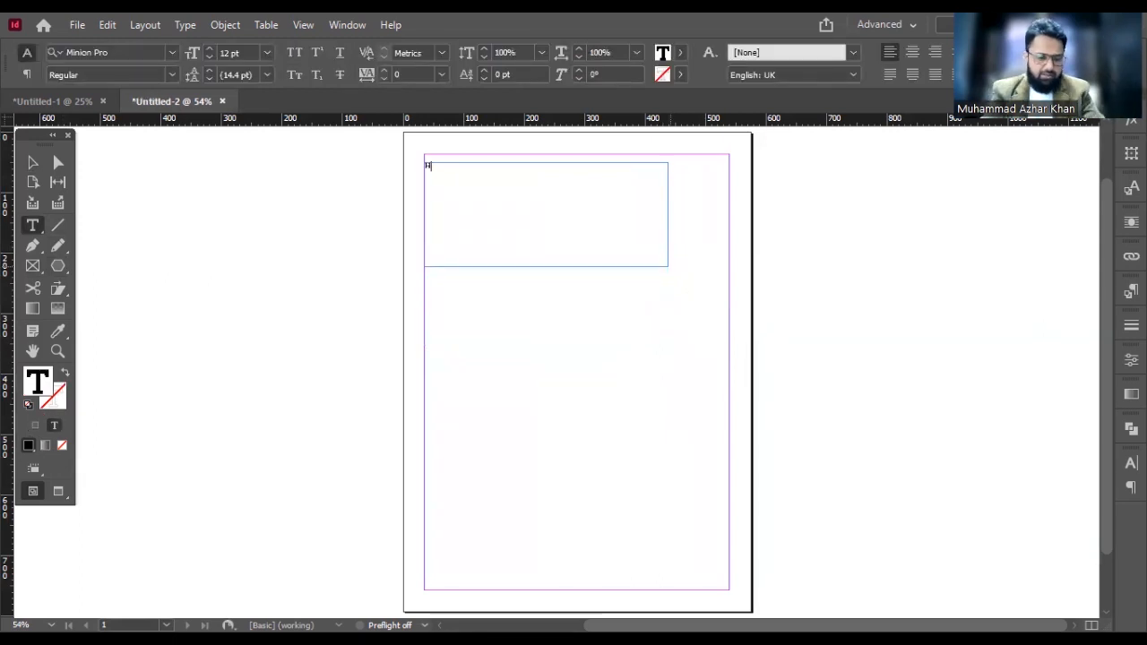
# Enter "Heading 001" in the text frame and set its font size to 36 pt
pyautogui.write('Heading 001')
pyautogui.hotkey('ctrl', 'a')
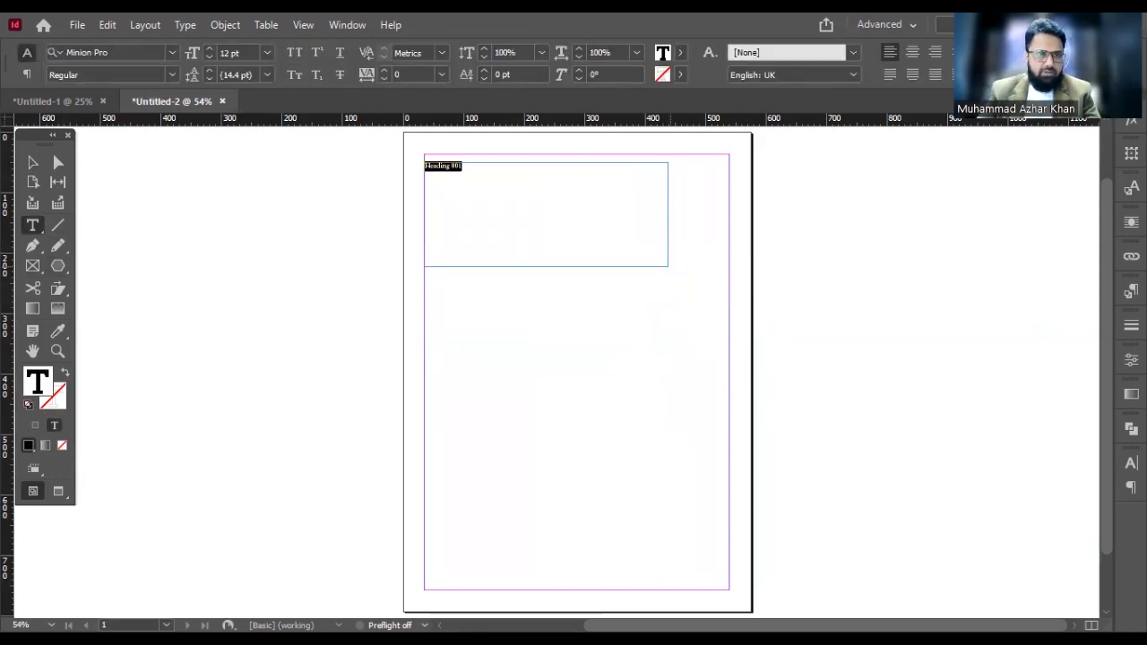
pyautogui.click(267, 52)
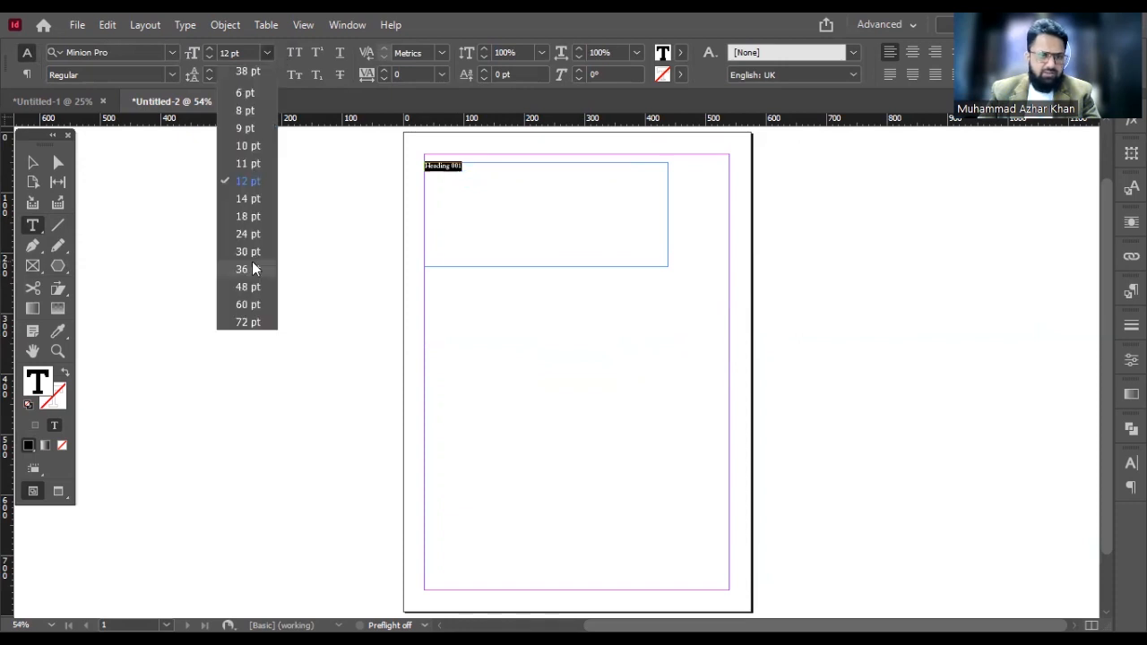
pyautogui.click(244, 269)
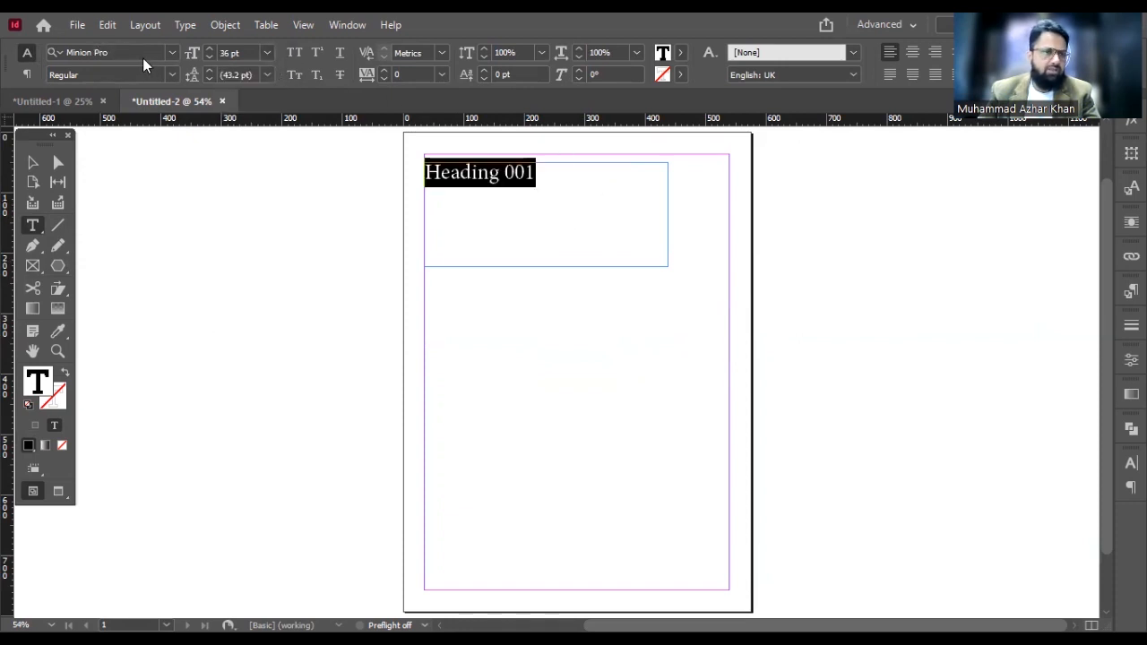
# Try Goudy Stout on the heading text, and settle on Alfa Slab One as its font
pyautogui.click(173, 51)
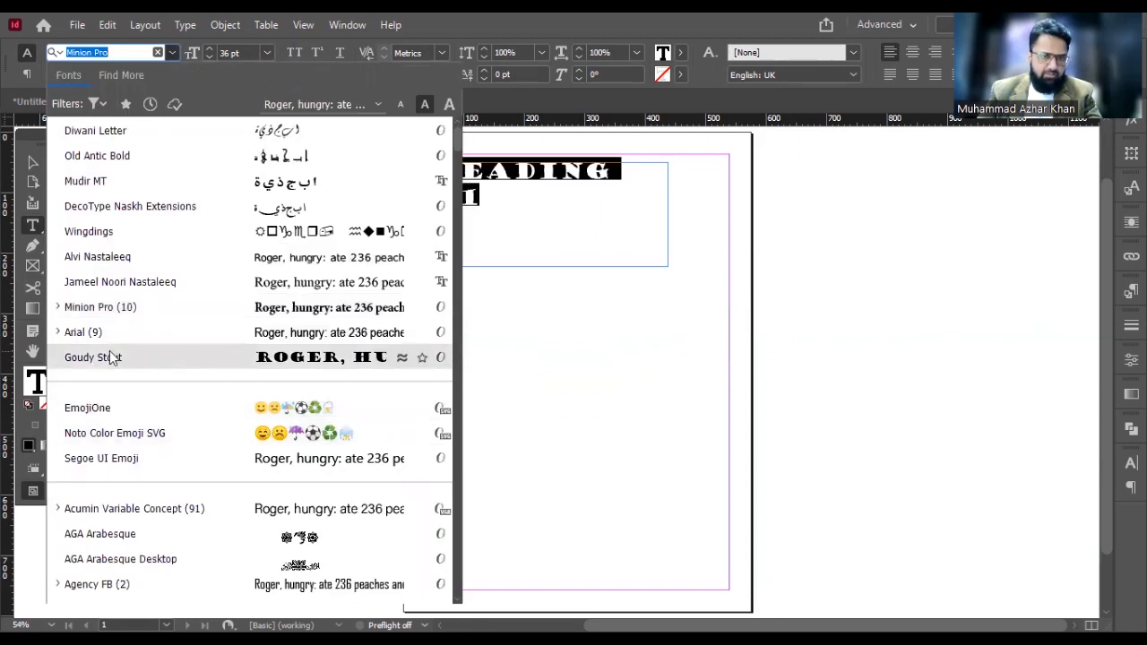
pyautogui.click(109, 354)
pyautogui.click(178, 48)
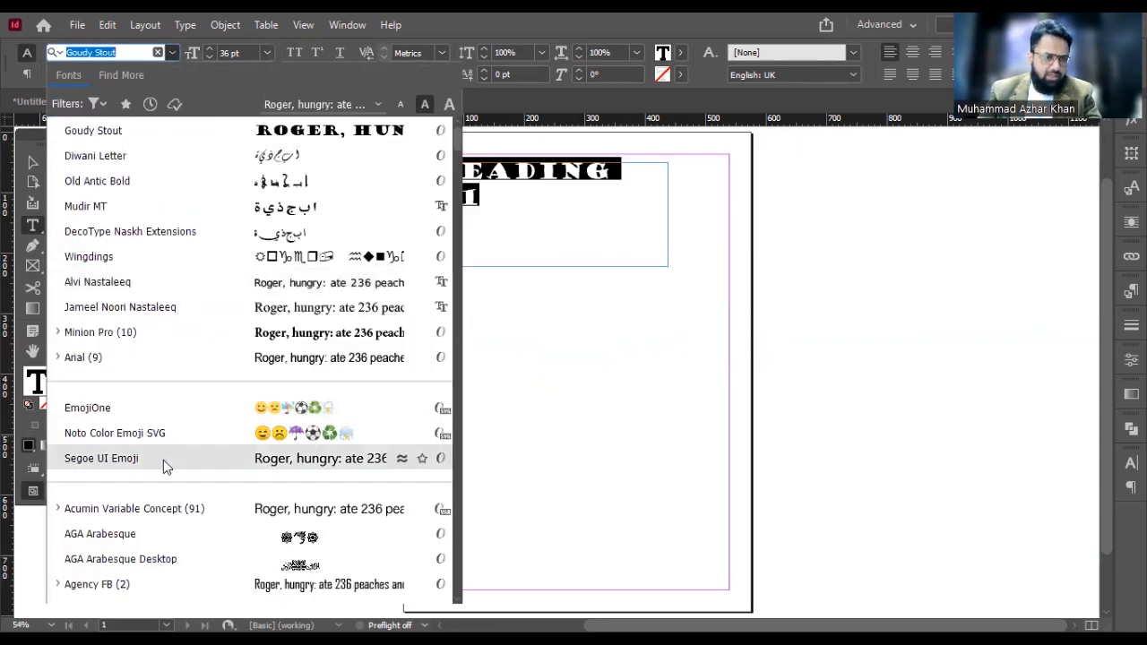
pyautogui.scroll(-3, 163, 460)
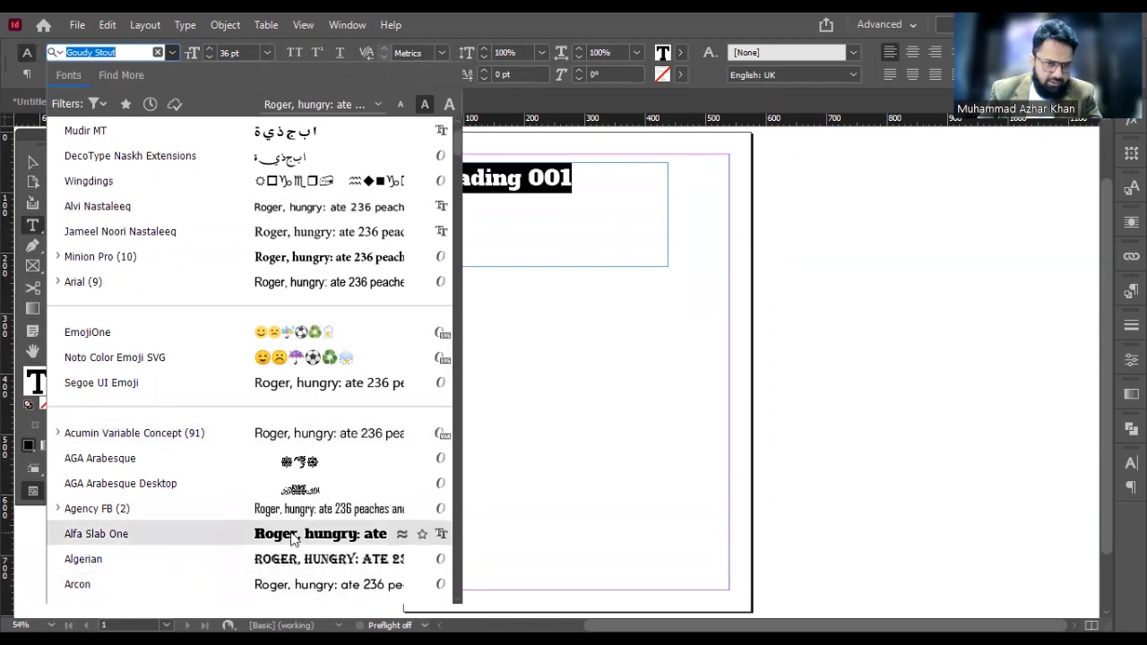
pyautogui.click(138, 533)
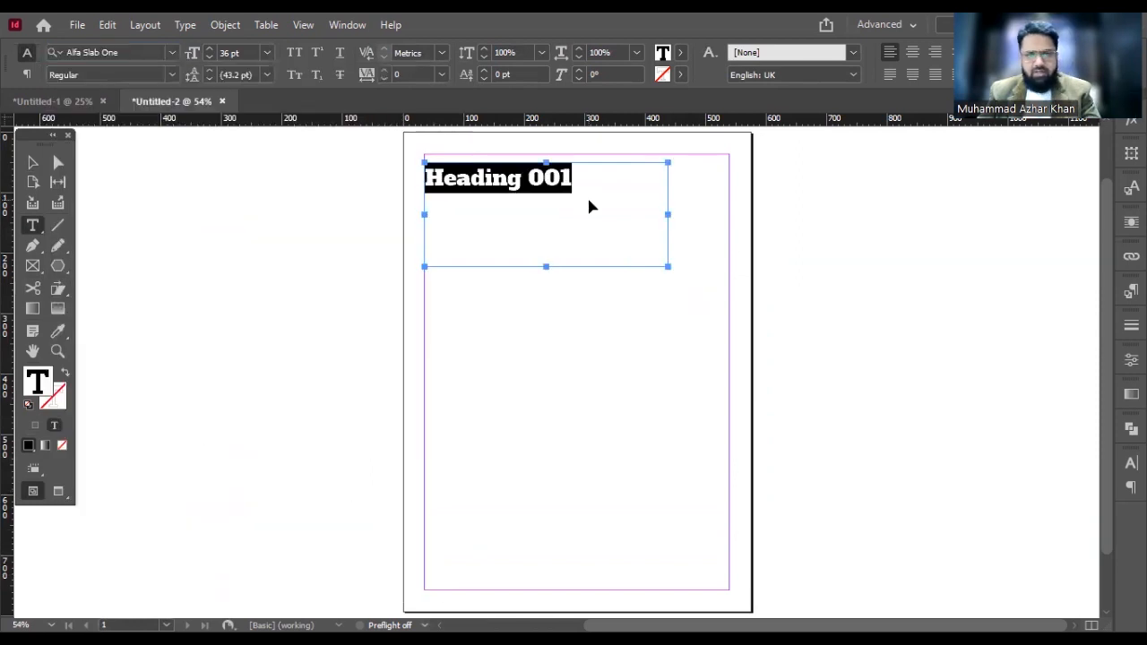
pyautogui.click(586, 197)
pyautogui.press('Escape')
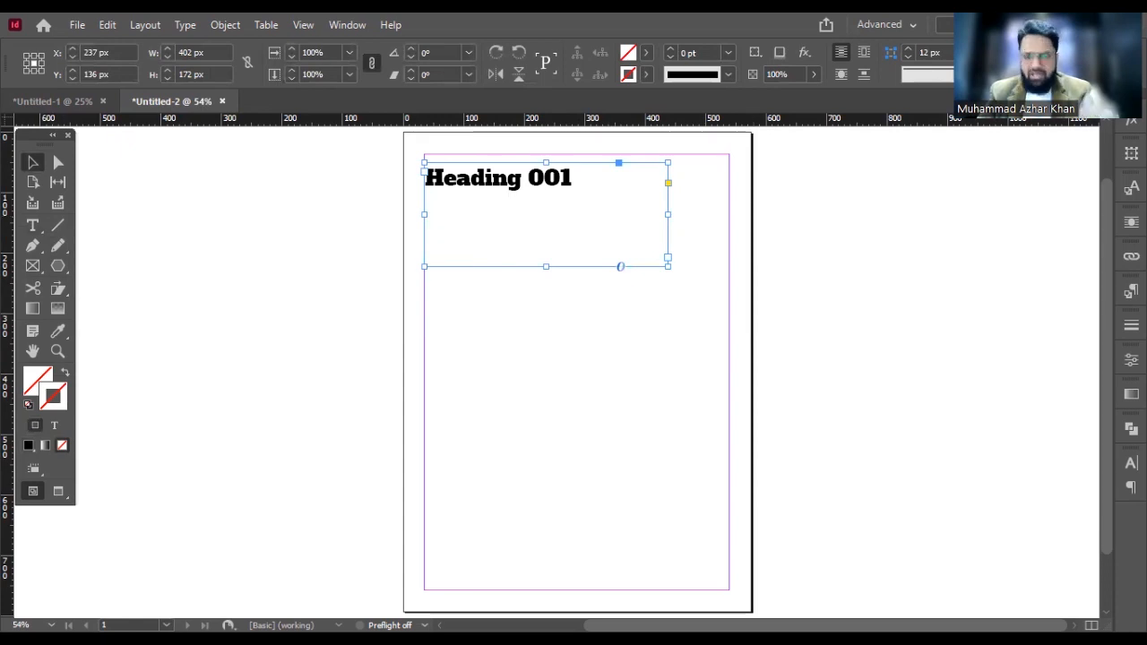
# Show the colour controls and colour the heading text pinkish red with C 0, M 100, Y 30, K 0
pyautogui.hotkey('alt', 'w')
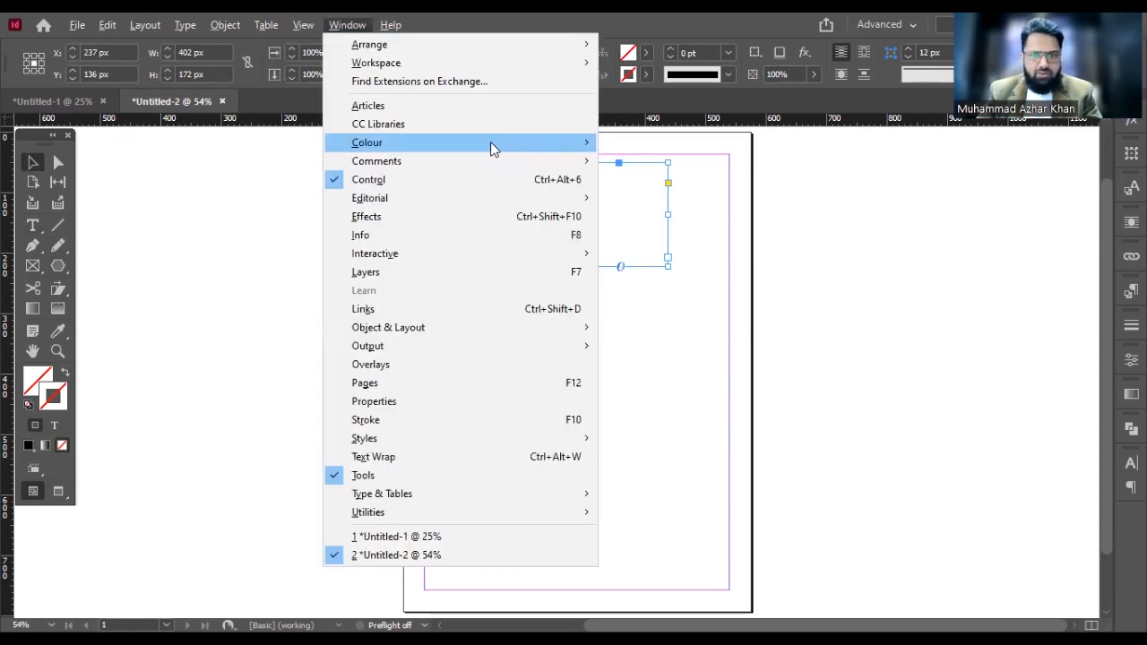
pyautogui.moveTo(490, 142)
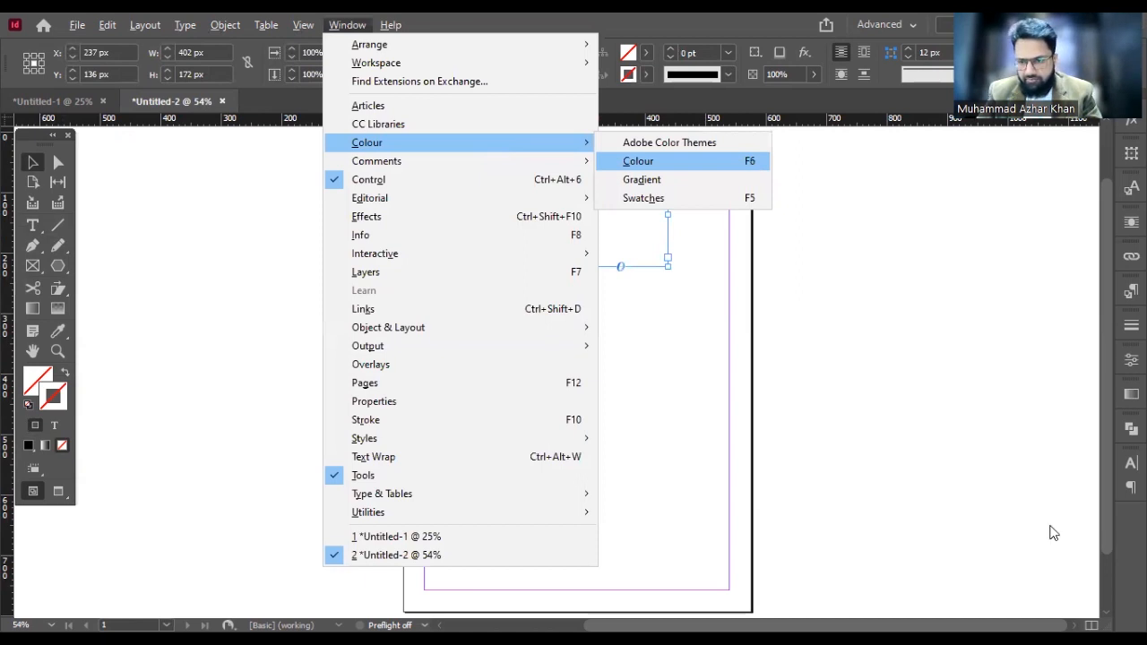
pyautogui.click(639, 161)
pyautogui.click(1107, 479)
pyautogui.click(992, 543)
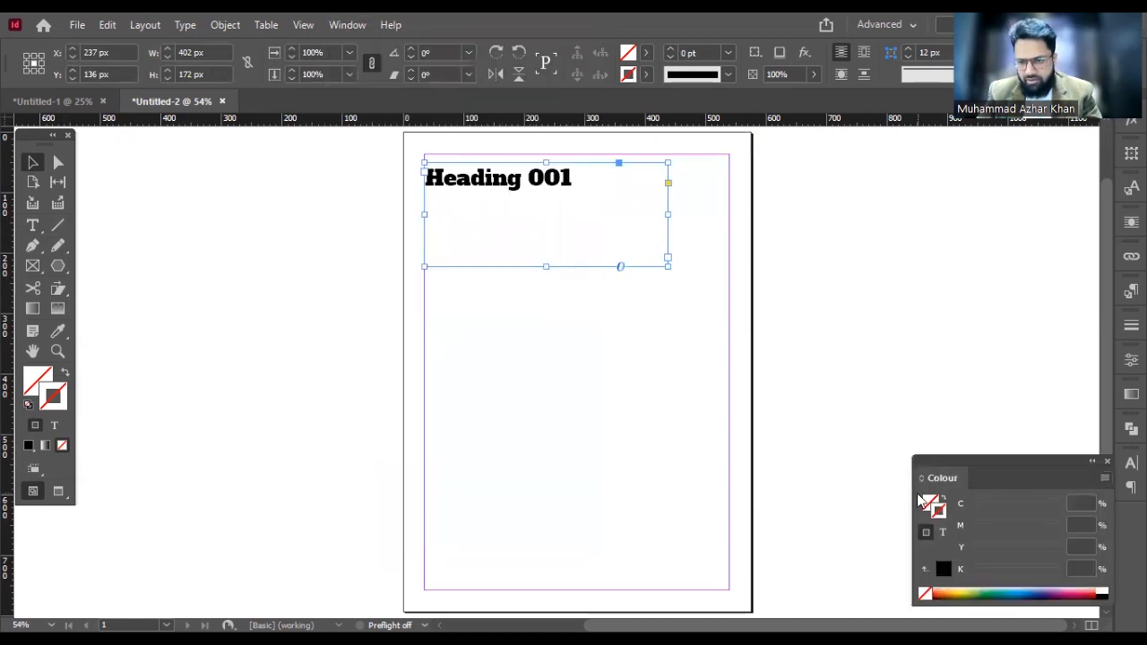
pyautogui.doubleClick(592, 182)
pyautogui.moveTo(592, 181); pyautogui.dragTo(233, 177)
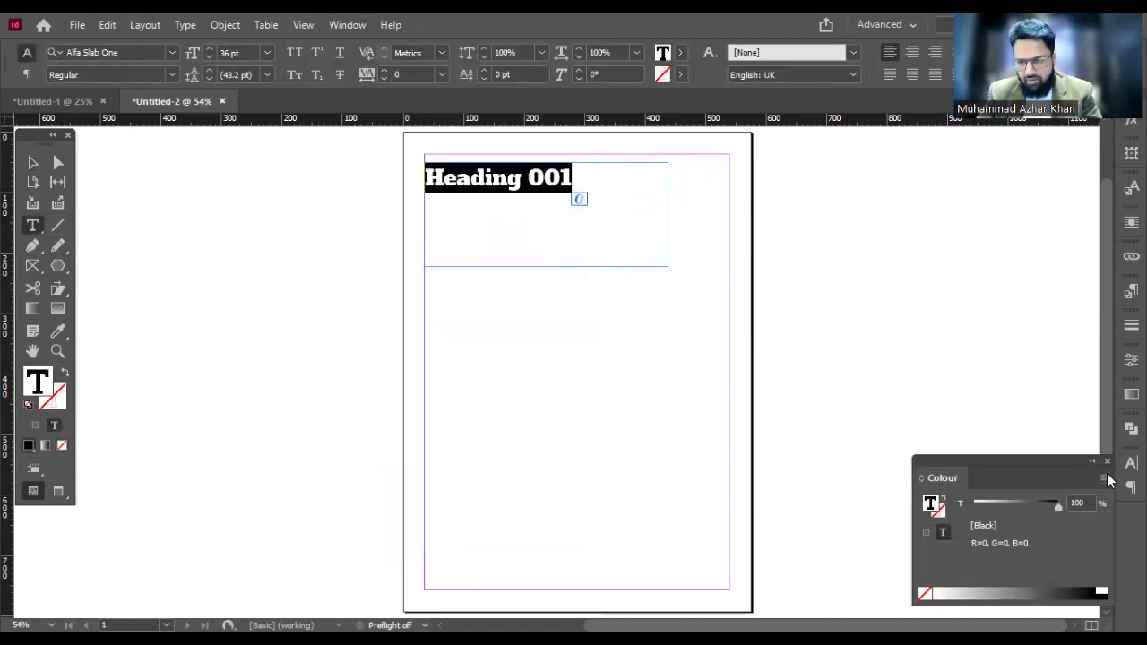
pyautogui.click(1083, 592)
pyautogui.click(1081, 593)
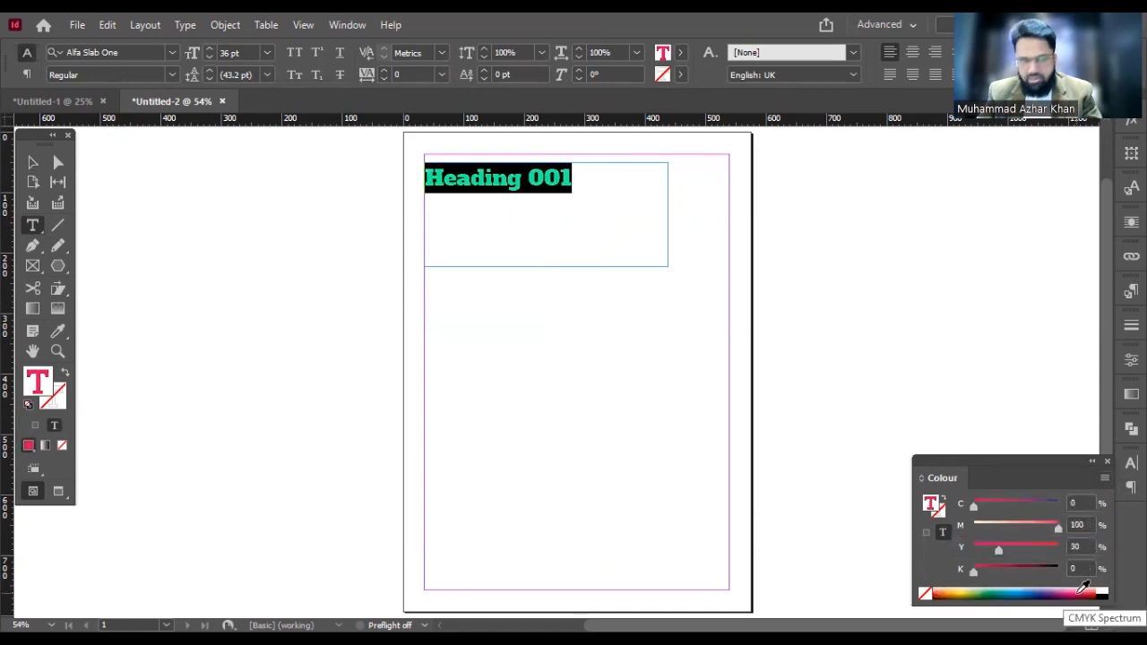
pyautogui.click(731, 434)
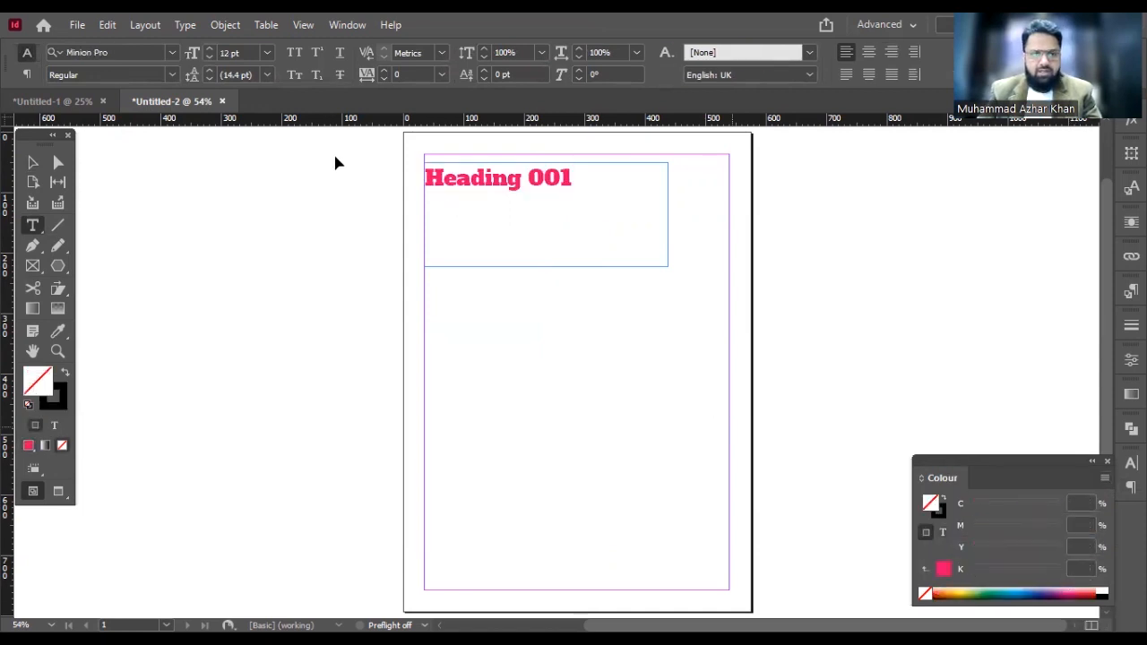
# Create a new paragraph style from the formatting of the "Heading 001" frame
pyautogui.click(33, 162)
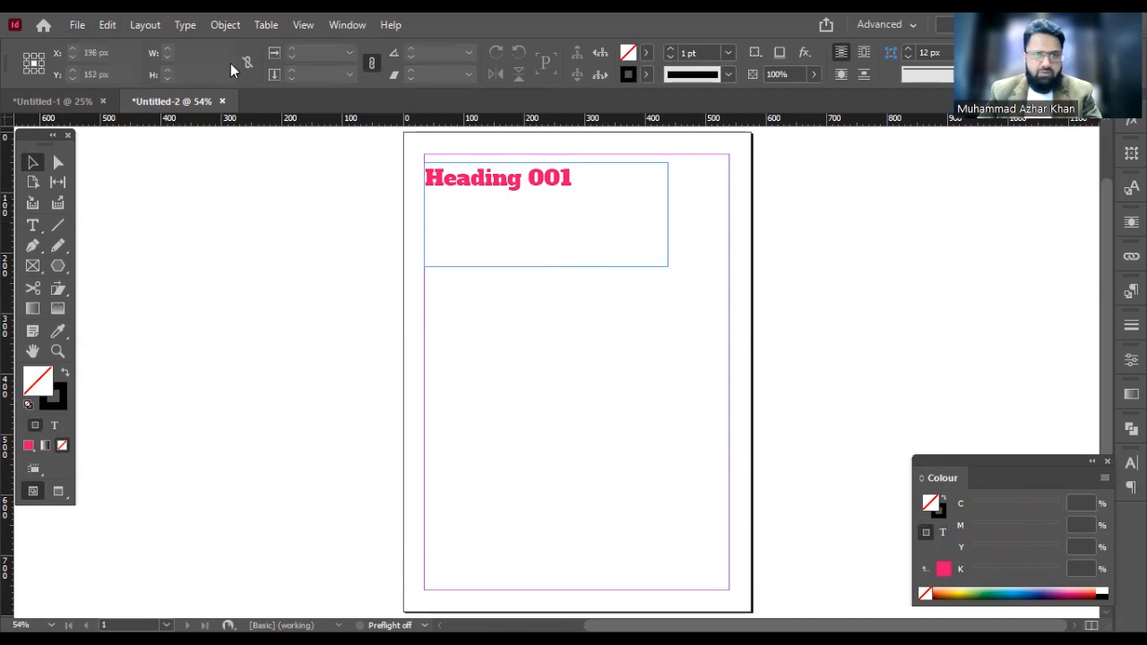
pyautogui.click(200, 23)
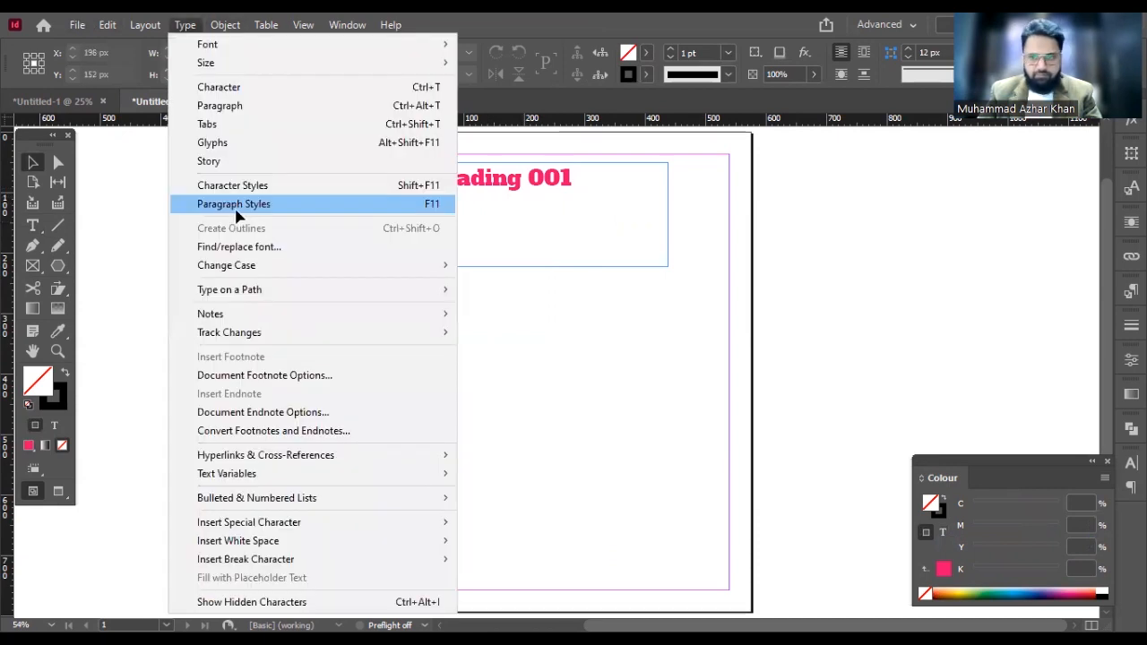
pyautogui.click(234, 206)
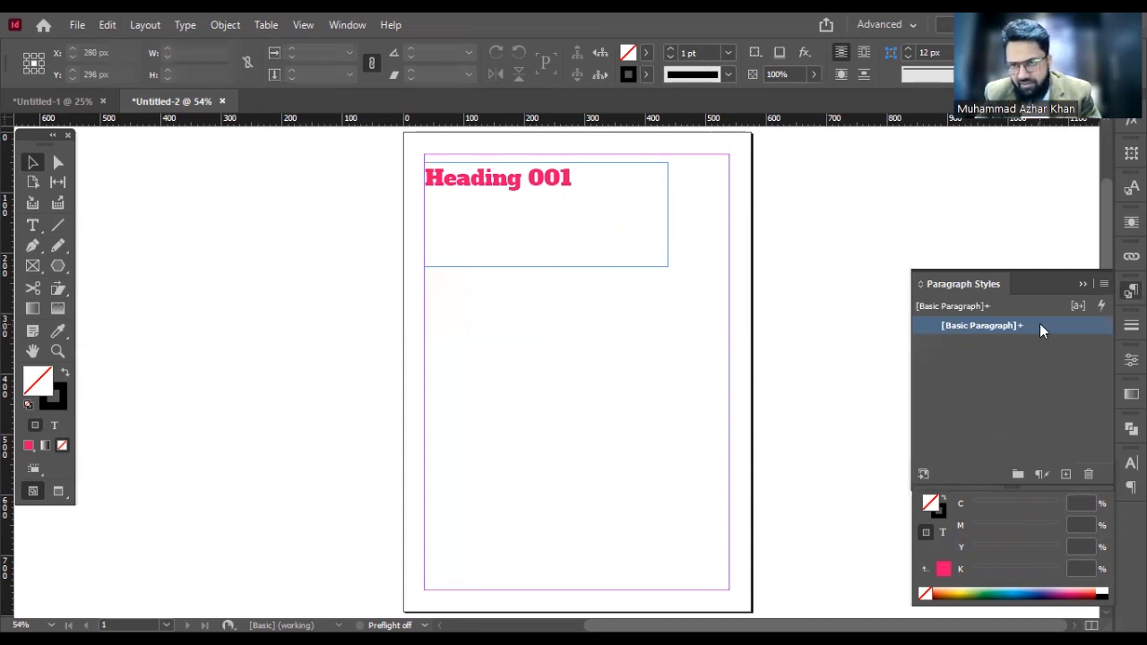
pyautogui.click(527, 203)
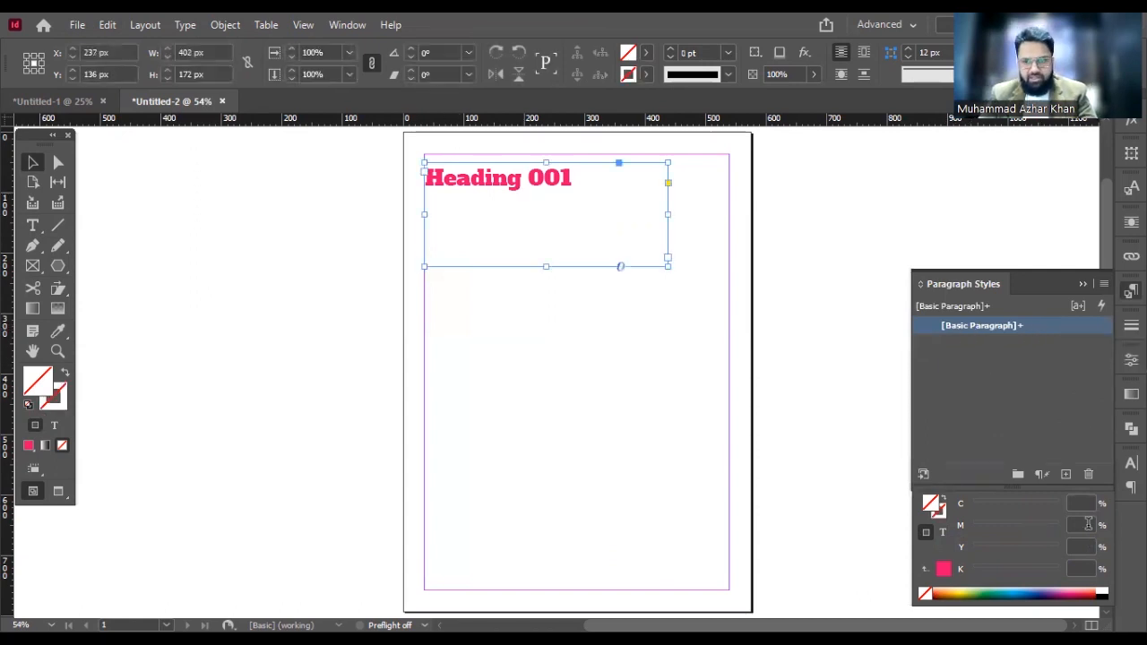
pyautogui.click(1065, 474)
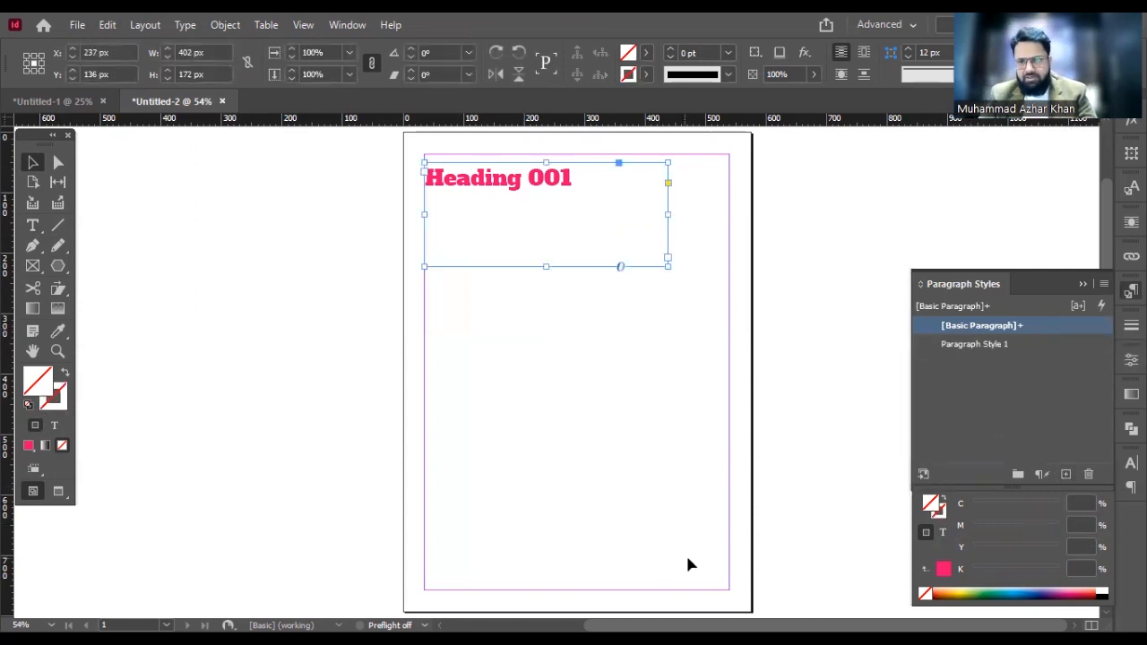
pyautogui.click(572, 403)
pyautogui.click(666, 238)
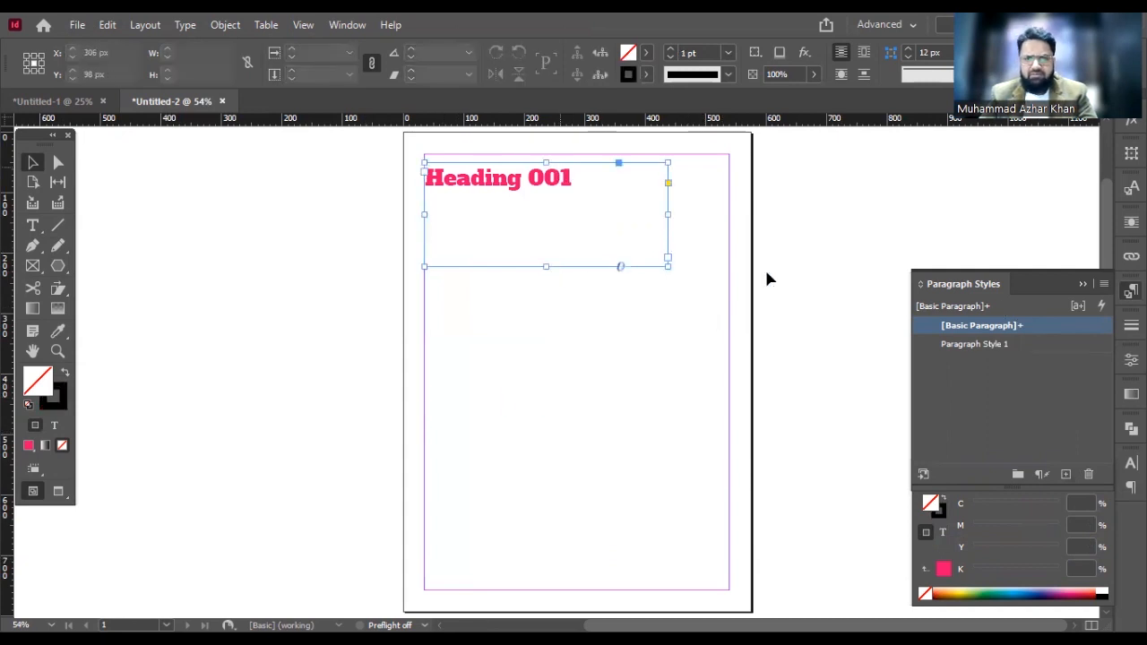
# Reset the heading to the Basic Paragraph style and reapply Paragraph Style 1 to its frame
pyautogui.click(972, 345)
pyautogui.click(993, 326)
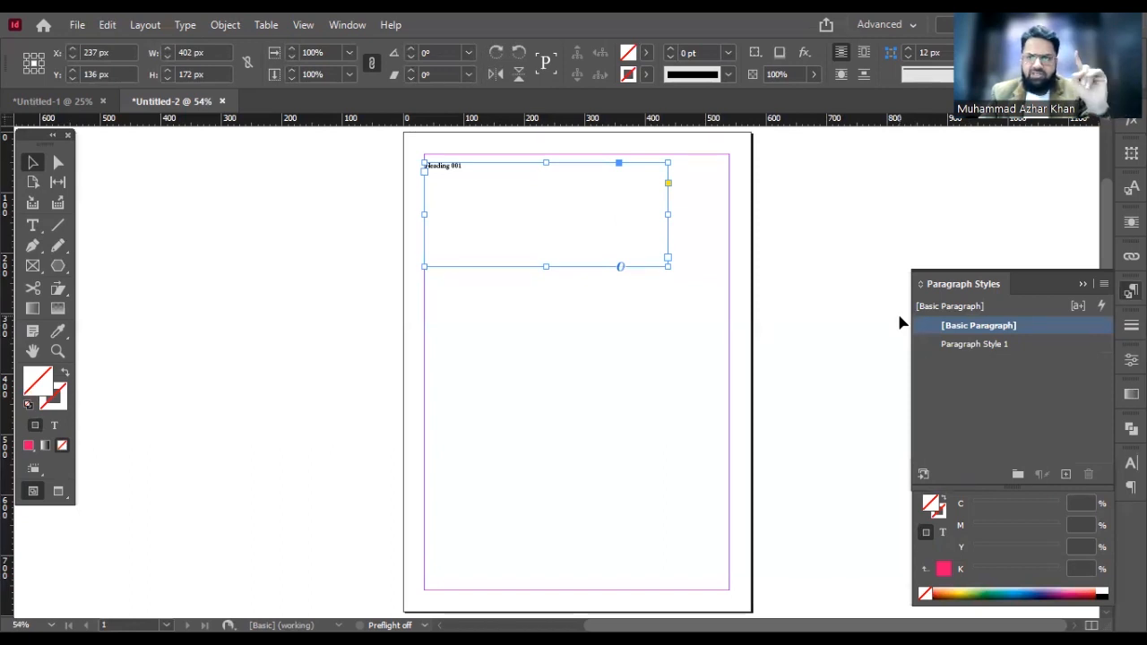
pyautogui.doubleClick(469, 167)
pyautogui.moveTo(480, 172); pyautogui.dragTo(412, 161)
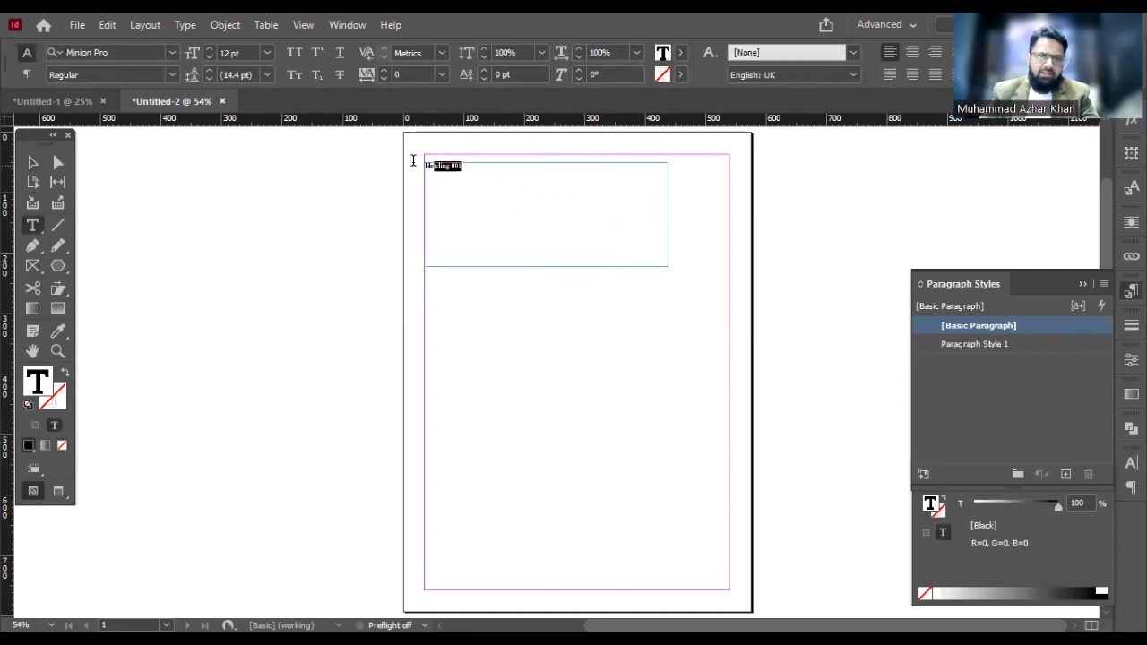
pyautogui.click(985, 345)
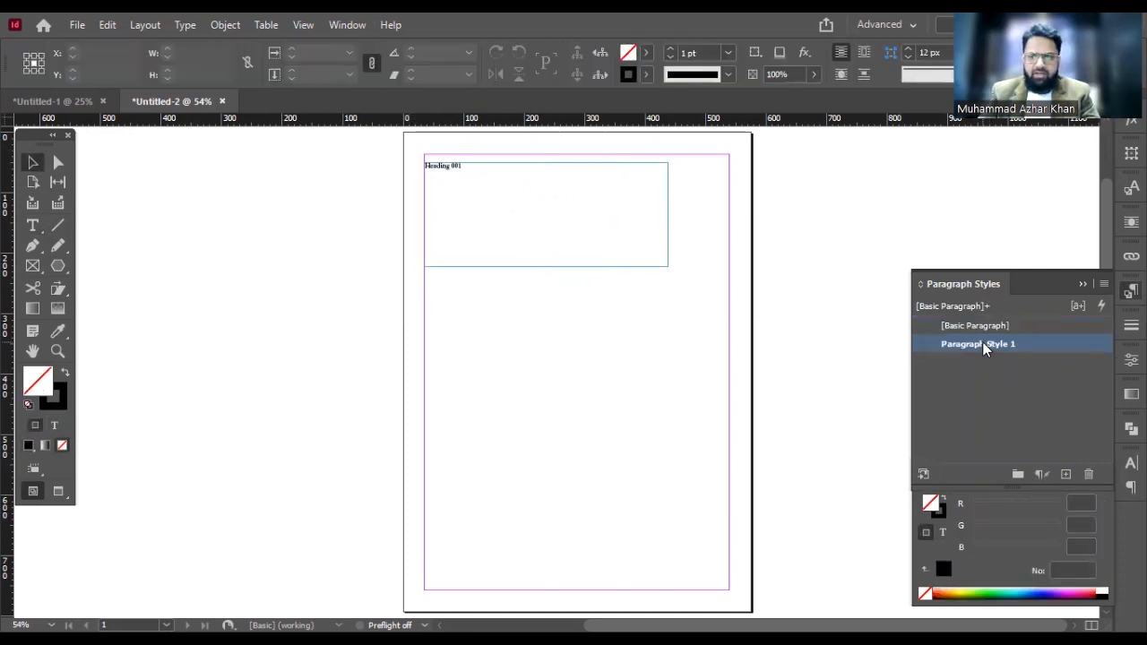
pyautogui.click(432, 180)
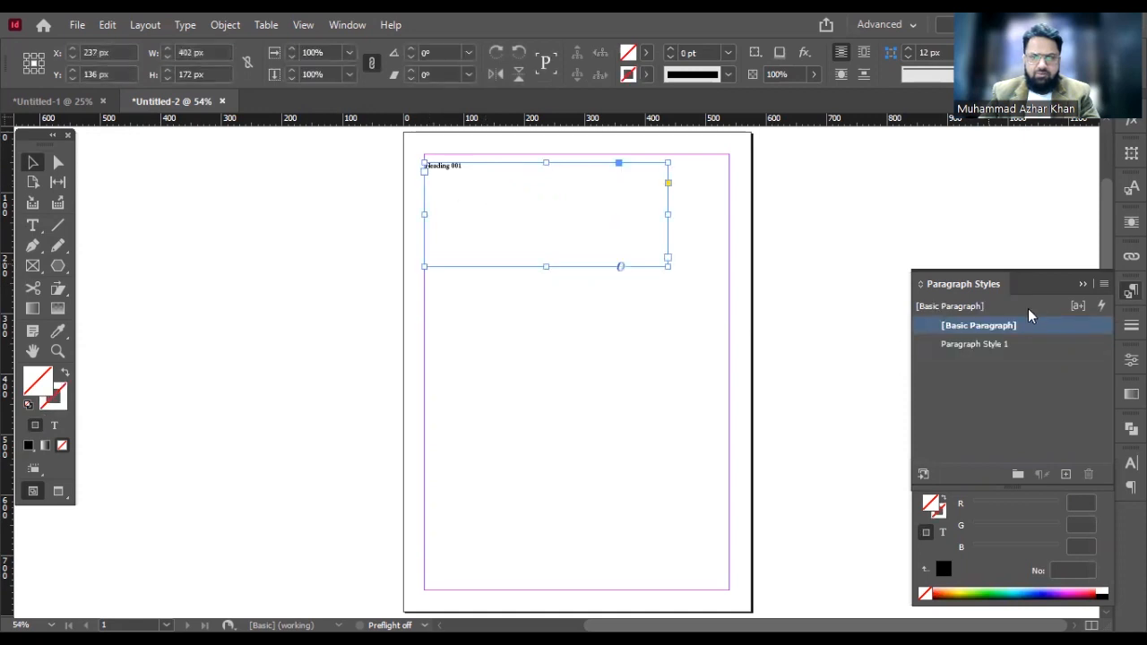
pyautogui.click(968, 344)
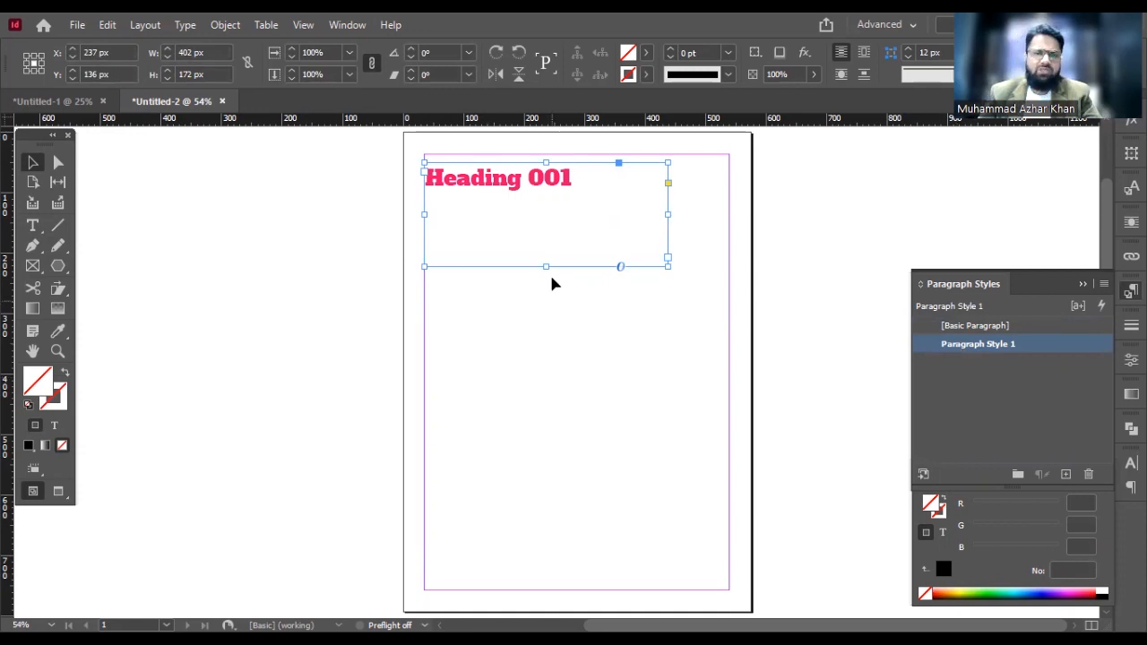
# Shorten the heading frame to about 80 px high and place a duplicate of it directly below
pyautogui.moveTo(546, 266)
pyautogui.mouseDown()
pyautogui.moveTo(546, 211)
pyautogui.moveTo(544, 254)
pyautogui.mouseUp()
pyautogui.hotkey('ctrl', 'a')
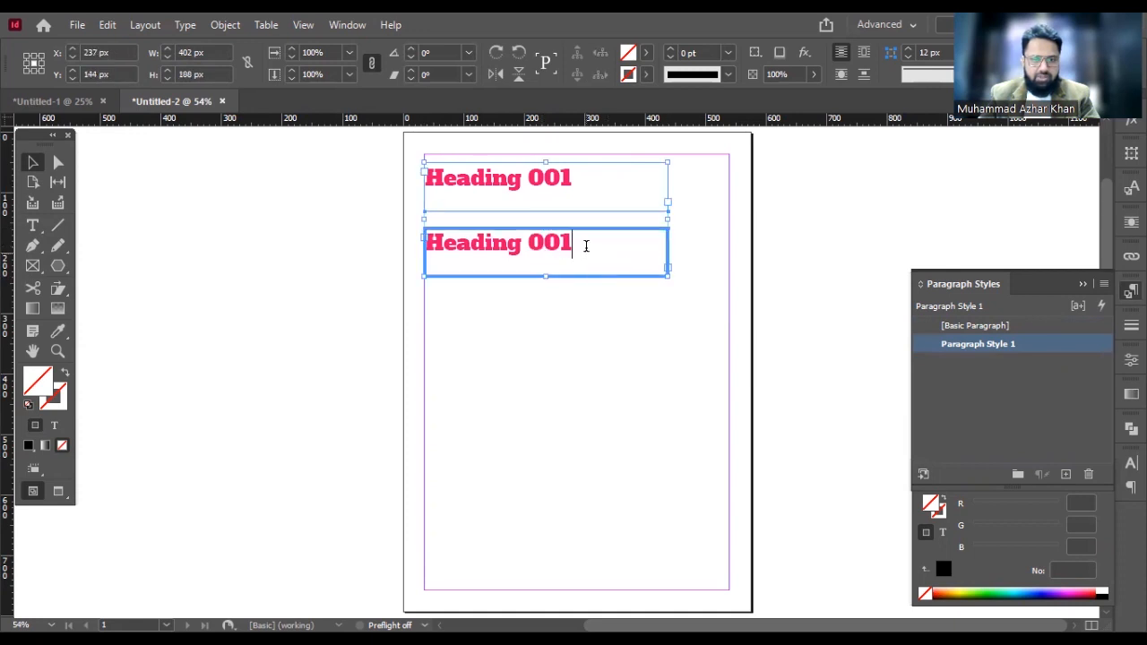
# Format the duplicated heading's text at 18 pt in blue with C 100, M 85, Y 0, K 0
pyautogui.doubleClick(586, 246)
pyautogui.hotkey('ctrl', 'a')
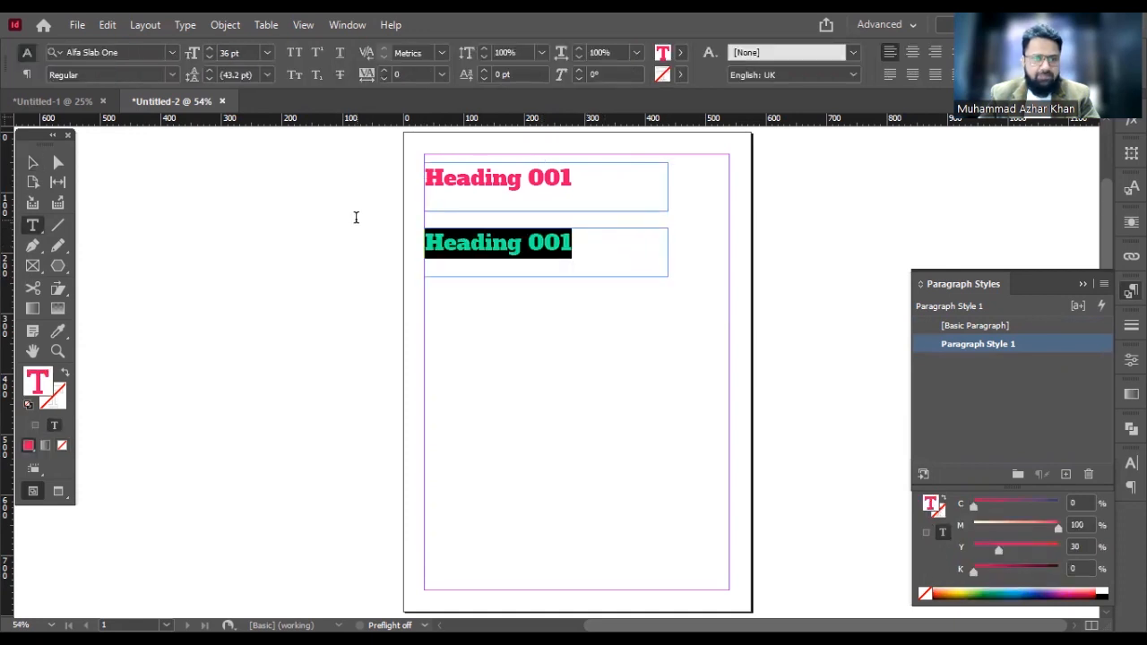
pyautogui.click(267, 53)
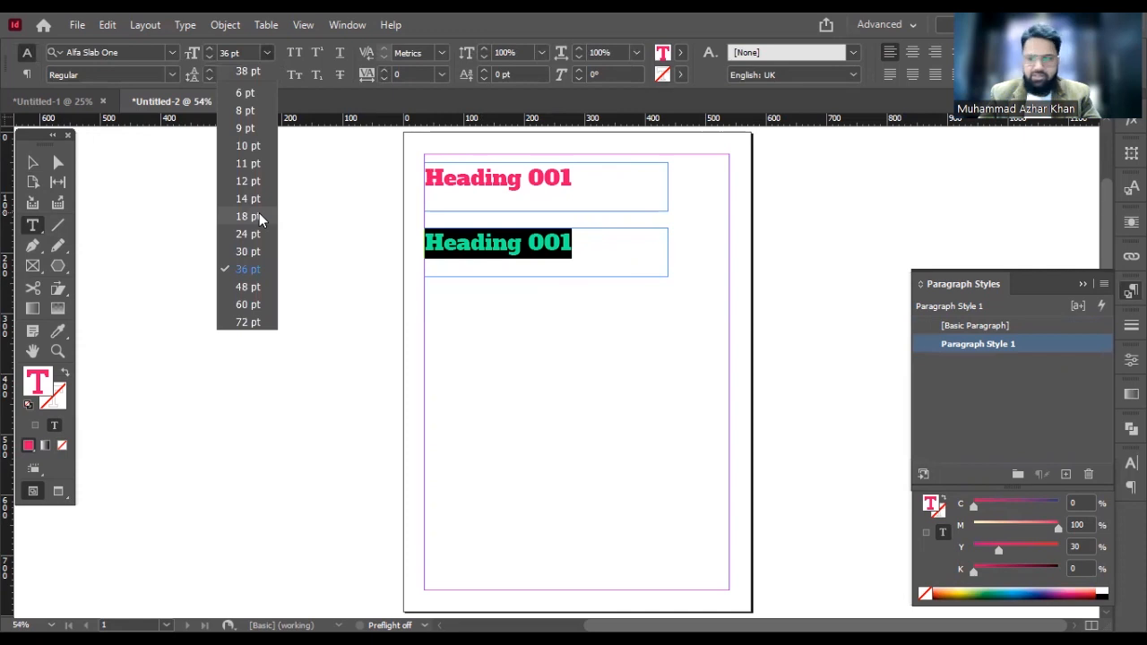
pyautogui.click(259, 212)
pyautogui.click(1040, 591)
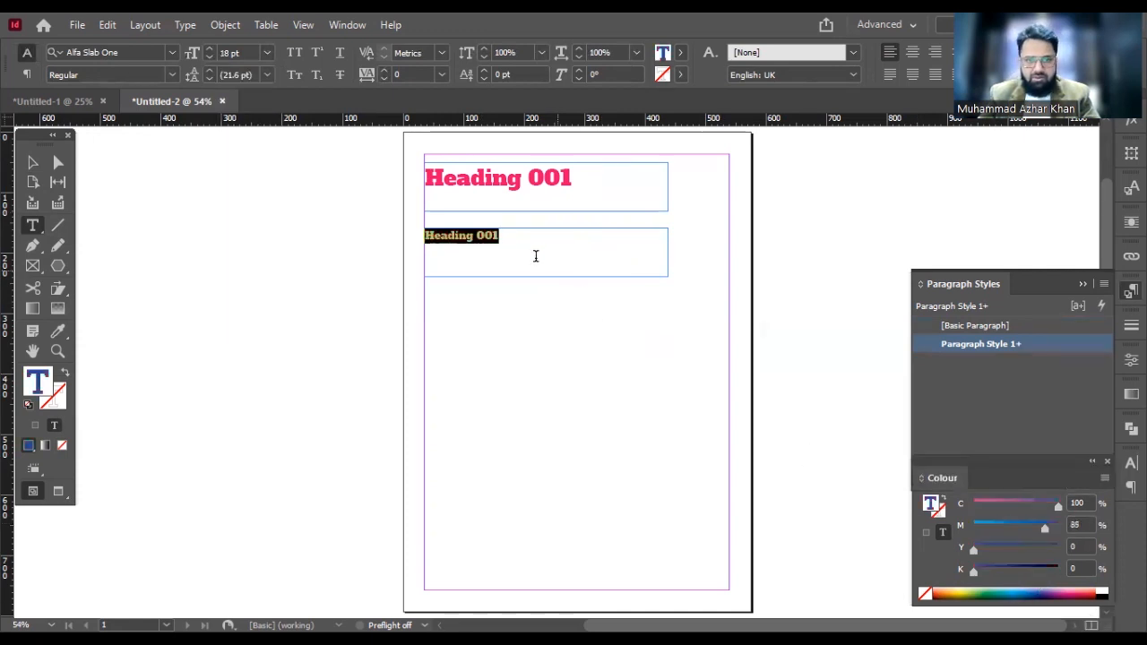
# Change the duplicated heading's text to "Sub Heading 001"
pyautogui.click(491, 234)
pyautogui.click(426, 234)
pyautogui.write('Su')
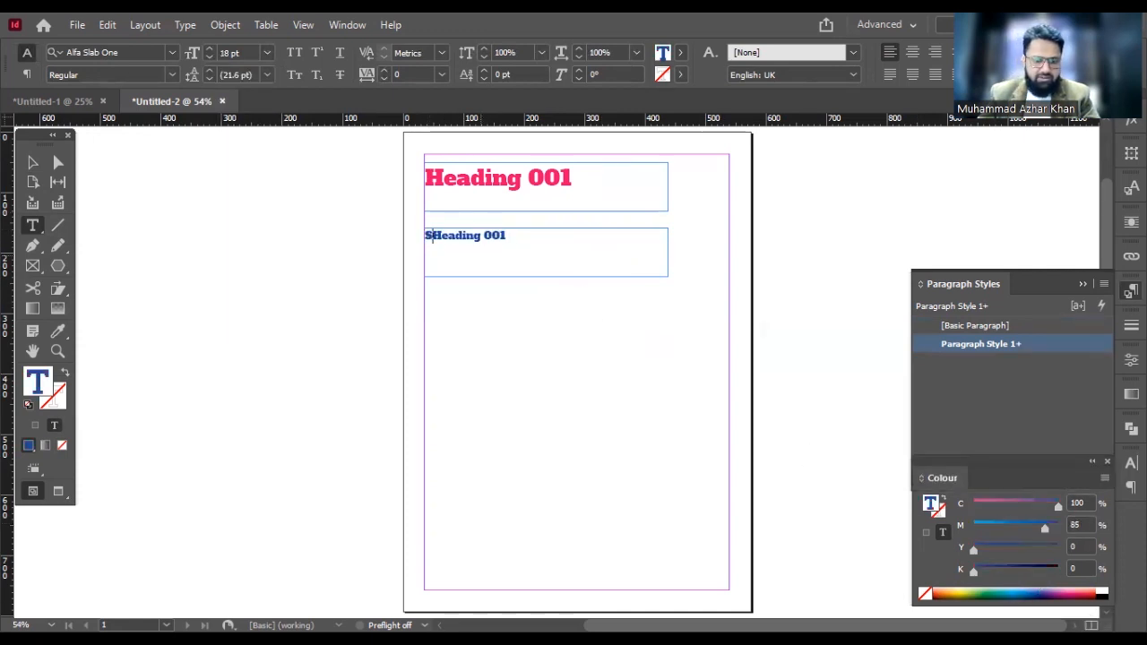
pyautogui.write('b')
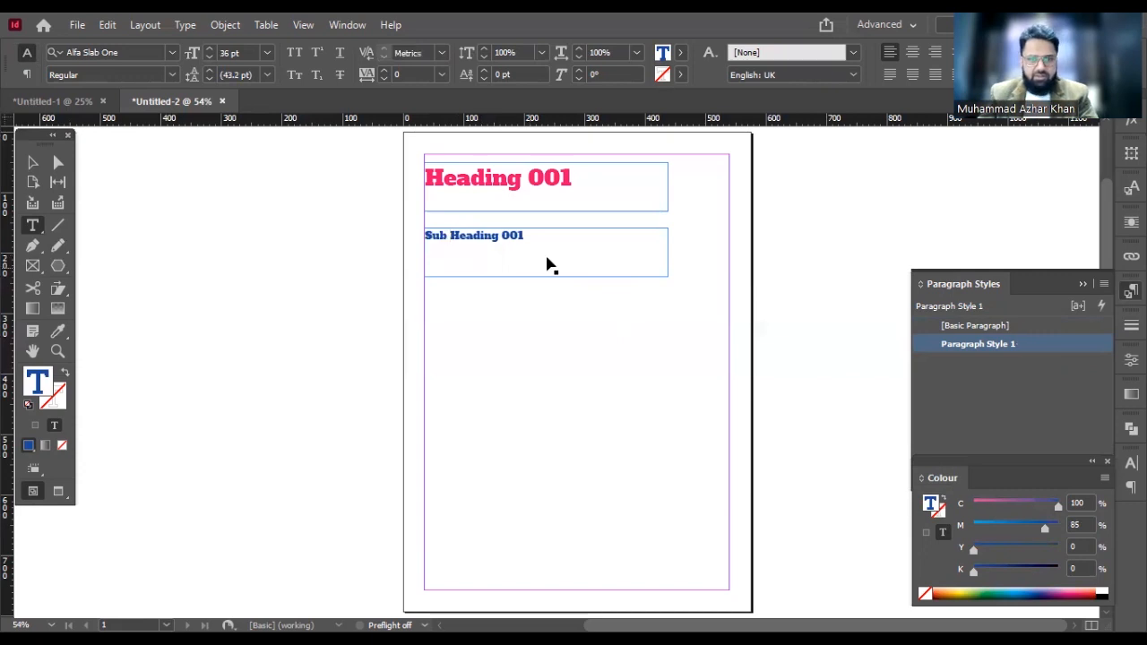
pyautogui.press('Escape')
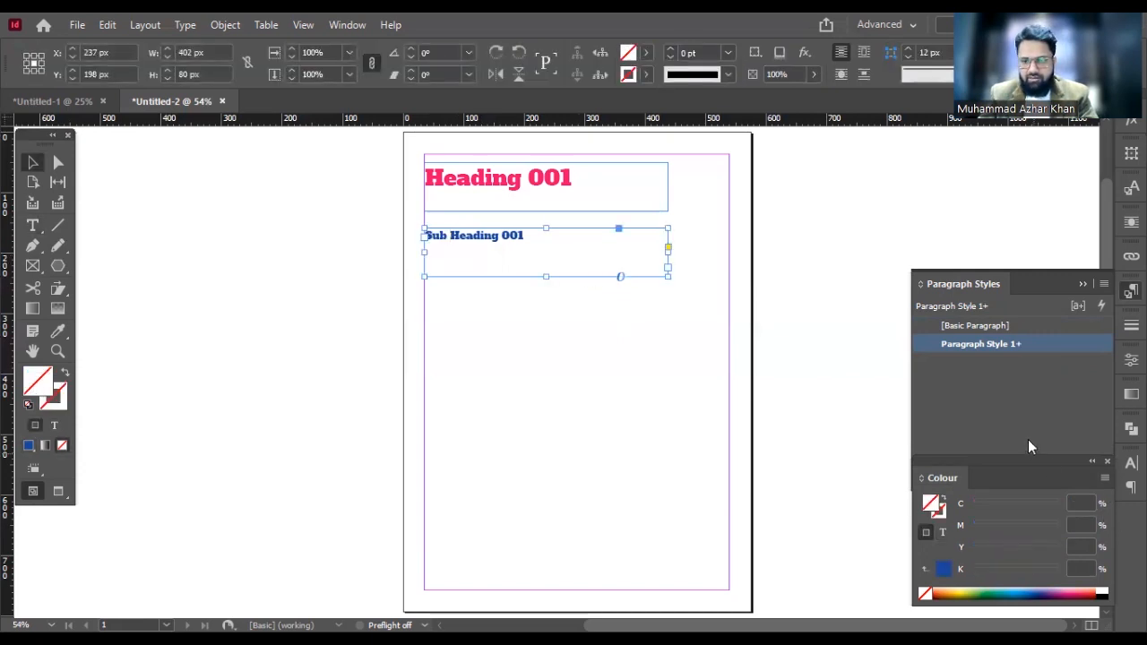
# Create a second paragraph style from the formatting of the "Sub Heading 001" frame
pyautogui.click(1028, 439)
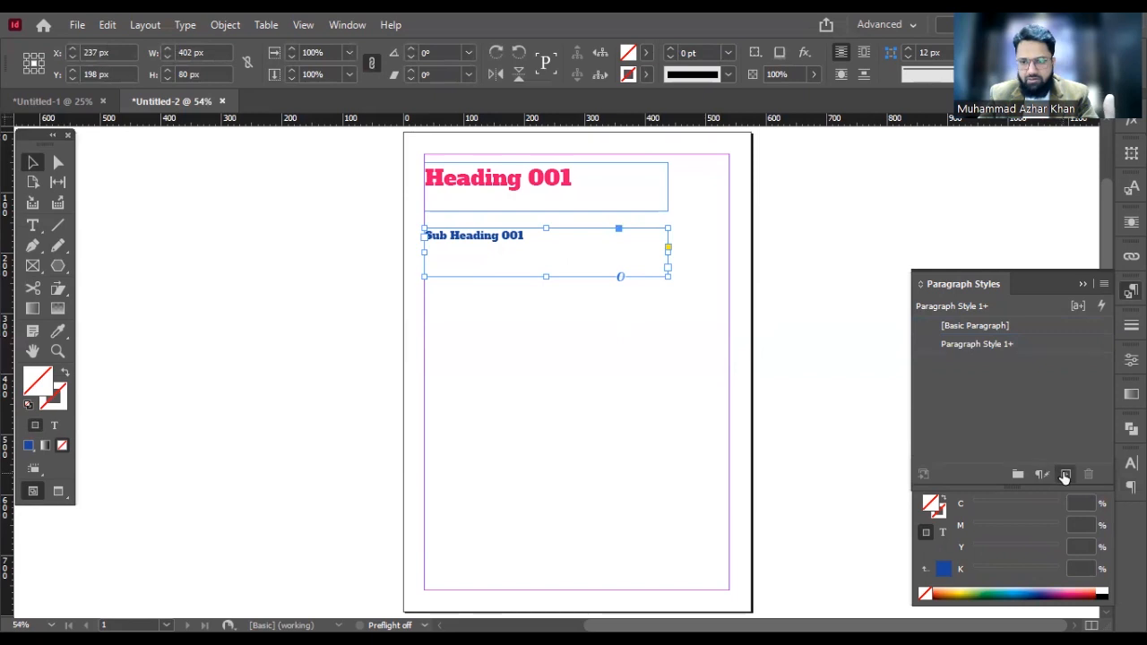
pyautogui.click(1065, 475)
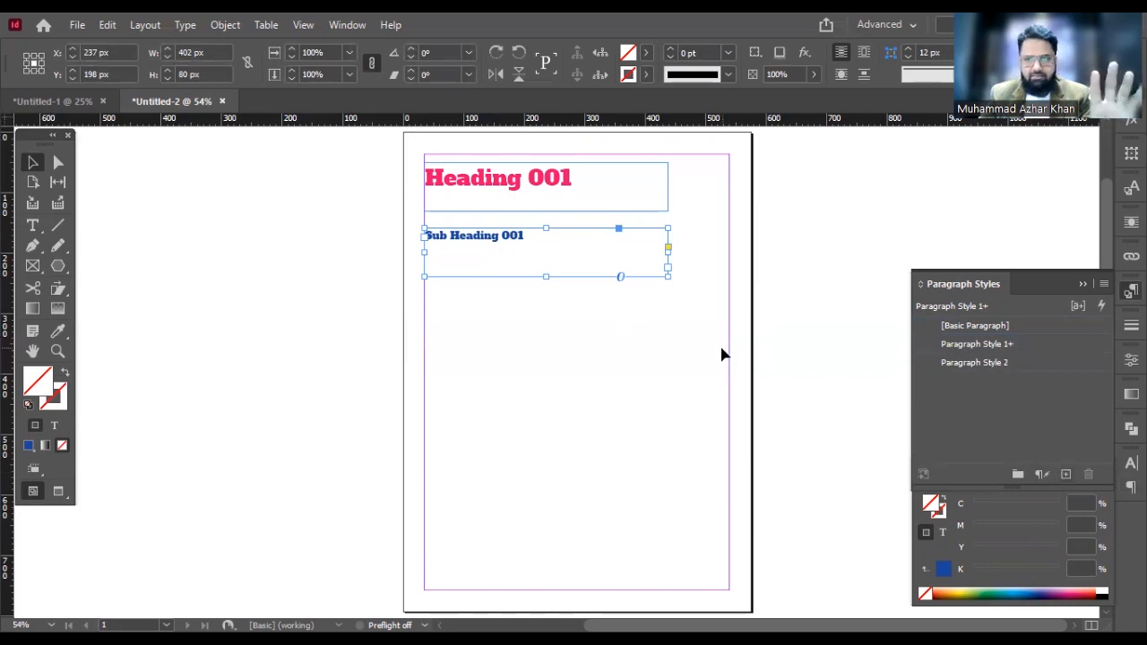
pyautogui.click(544, 213)
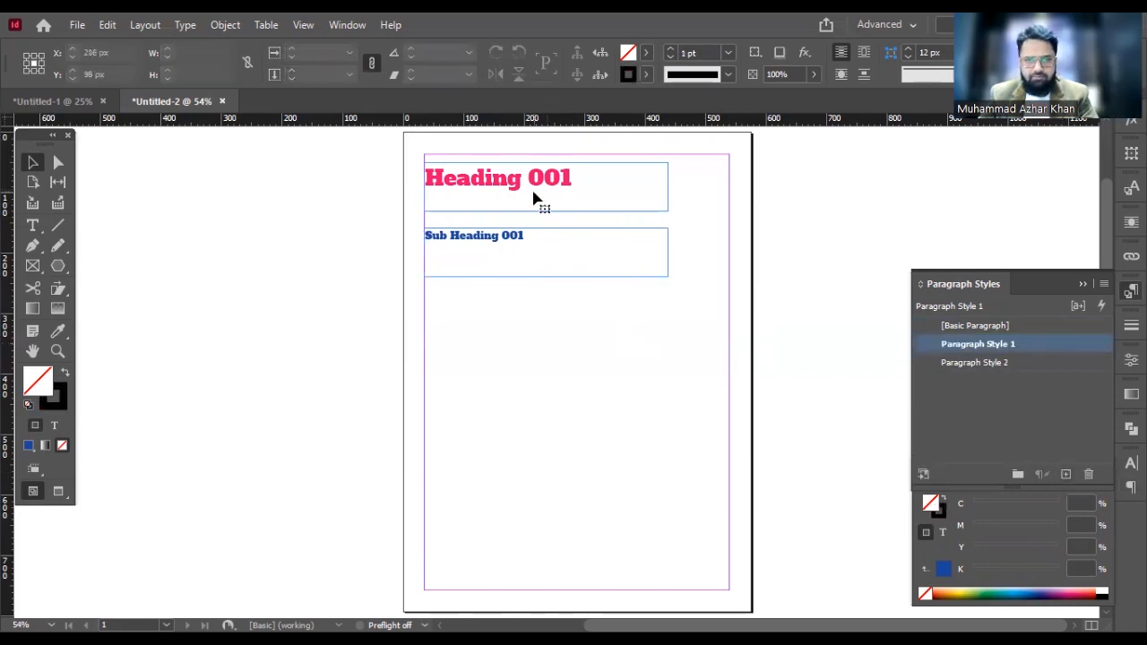
# Try Paragraph Style 2 and [Basic Paragraph] on the "Heading 001" frame, and reapply Paragraph Style 1
pyautogui.click(536, 199)
pyautogui.click(987, 362)
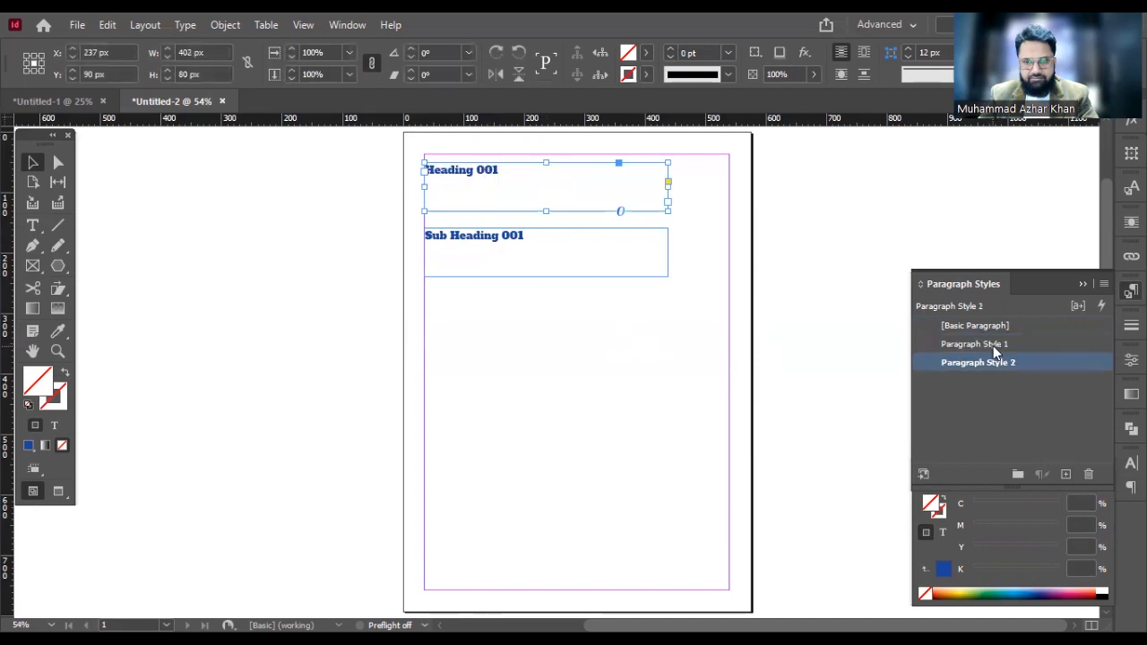
pyautogui.click(990, 344)
pyautogui.click(993, 325)
pyautogui.click(996, 344)
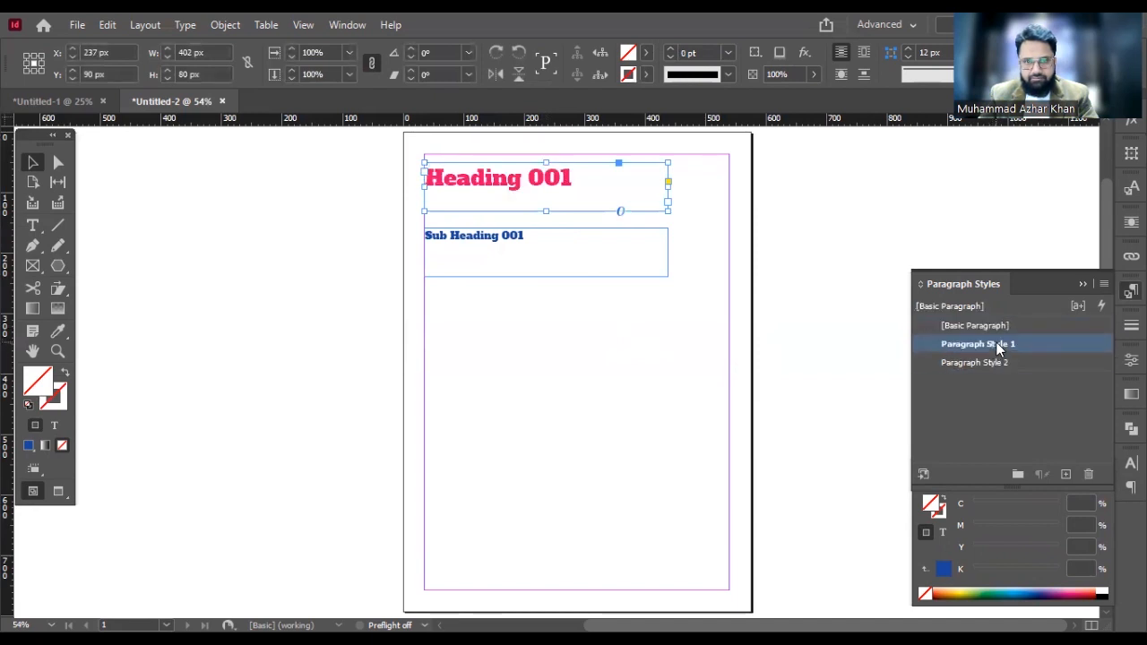
pyautogui.click(736, 345)
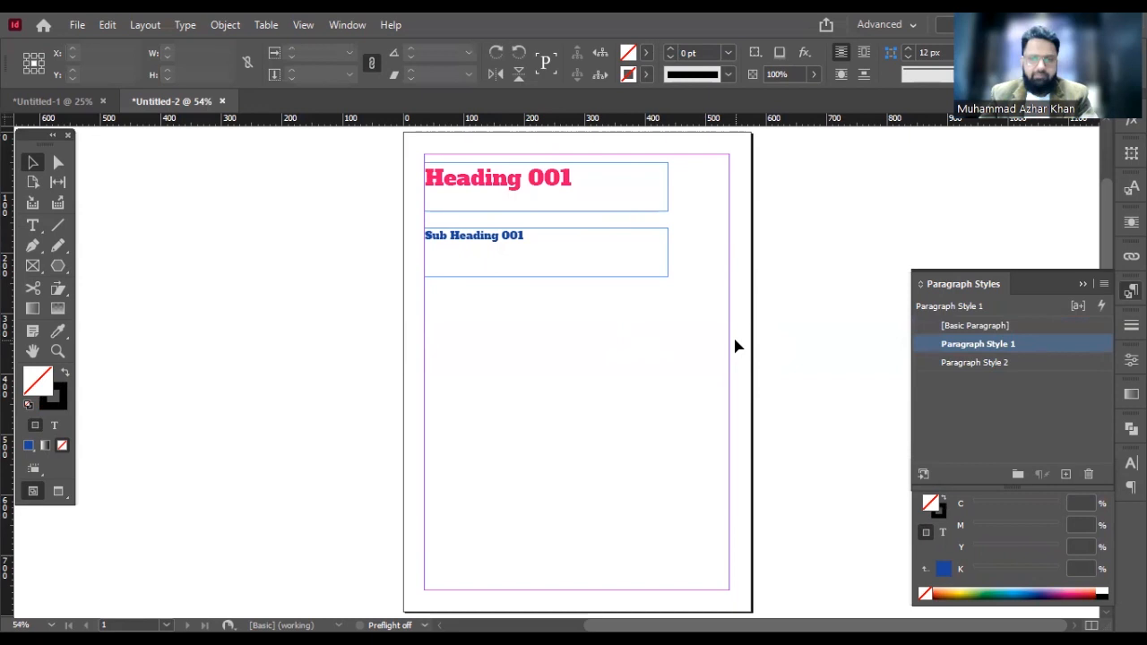
# Duplicate the "Sub Heading 001" frame below it and format the copy's text in Source Code Variable Regular at 11 pt
pyautogui.moveTo(462, 238); pyautogui.dragTo(522, 347)
pyautogui.tripleClick(525, 343)
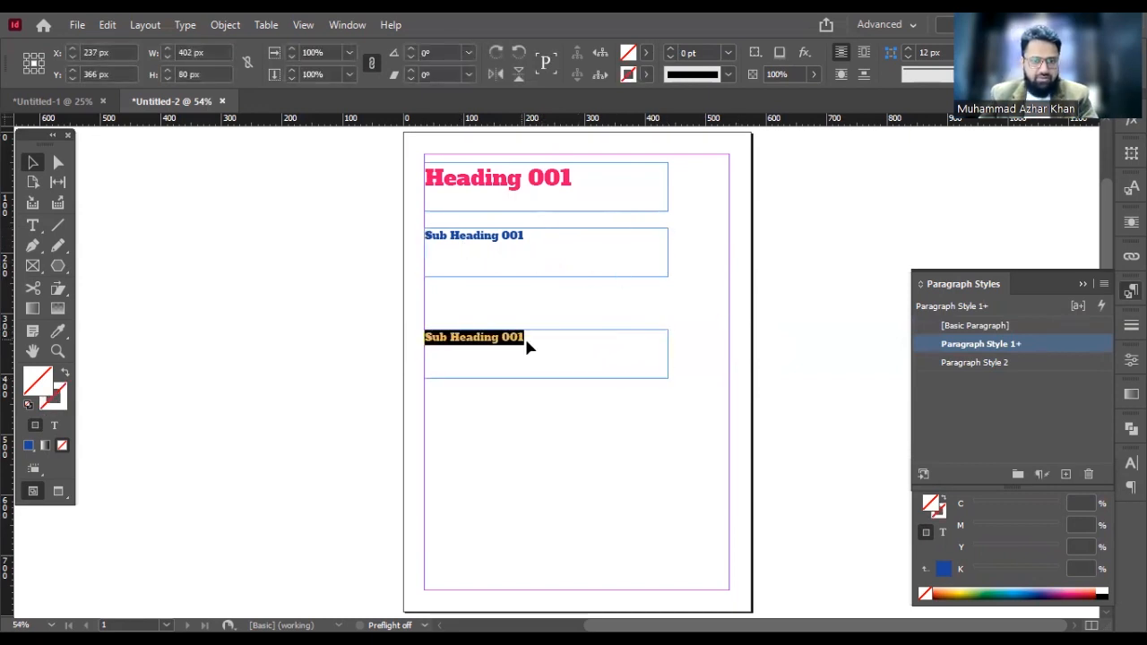
pyautogui.click(134, 51)
pyautogui.write('sour')
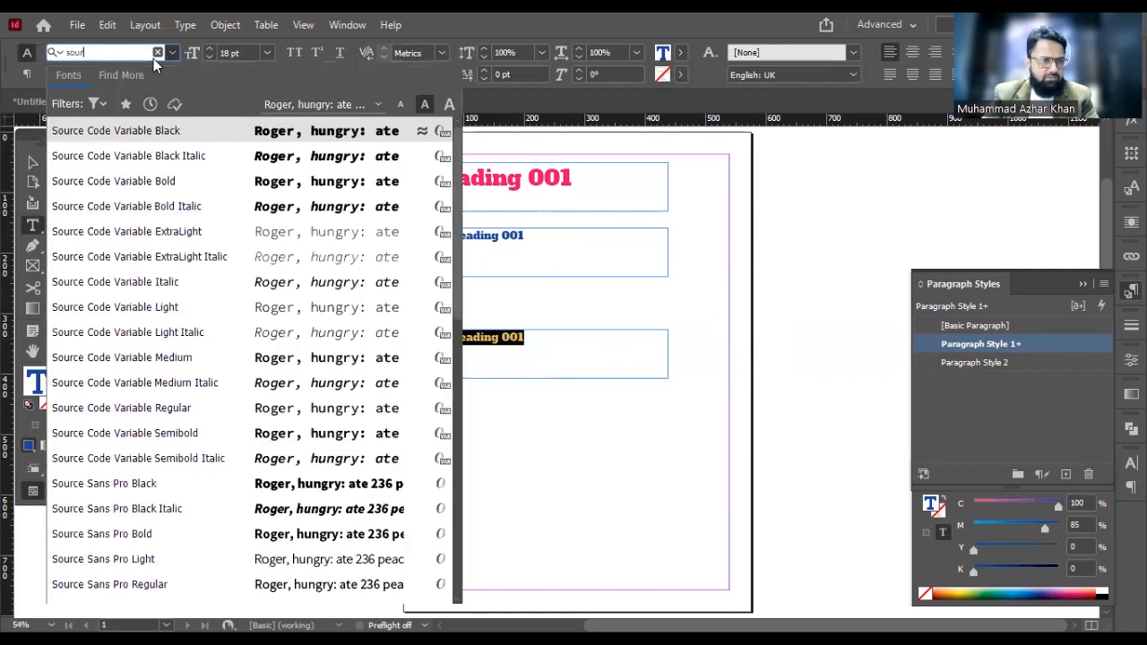
pyautogui.press('Down')
pyautogui.press('Down')
pyautogui.press('Down')
pyautogui.press('Down')
pyautogui.press('Down')
pyautogui.press('Down')
pyautogui.press('Down')
pyautogui.press('Down')
pyautogui.press('Down')
pyautogui.press('Down')
pyautogui.press('Up')
pyautogui.press('Down')
pyautogui.press('Down')
pyautogui.press('Down')
pyautogui.press('Up')
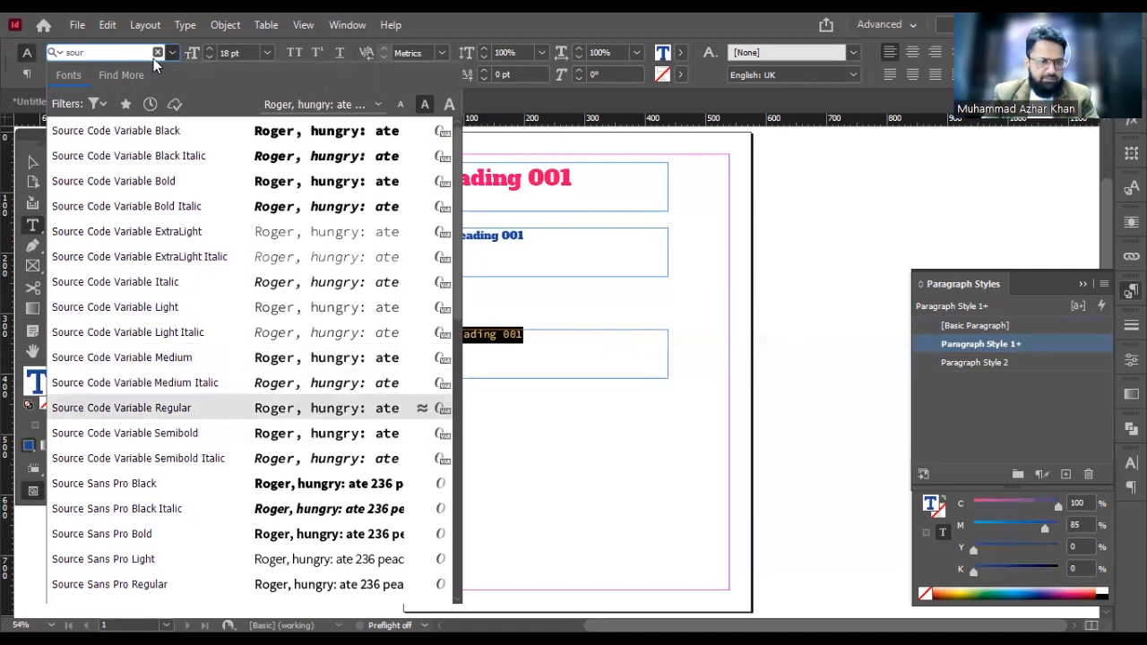
pyautogui.press('Return')
pyautogui.click(262, 50)
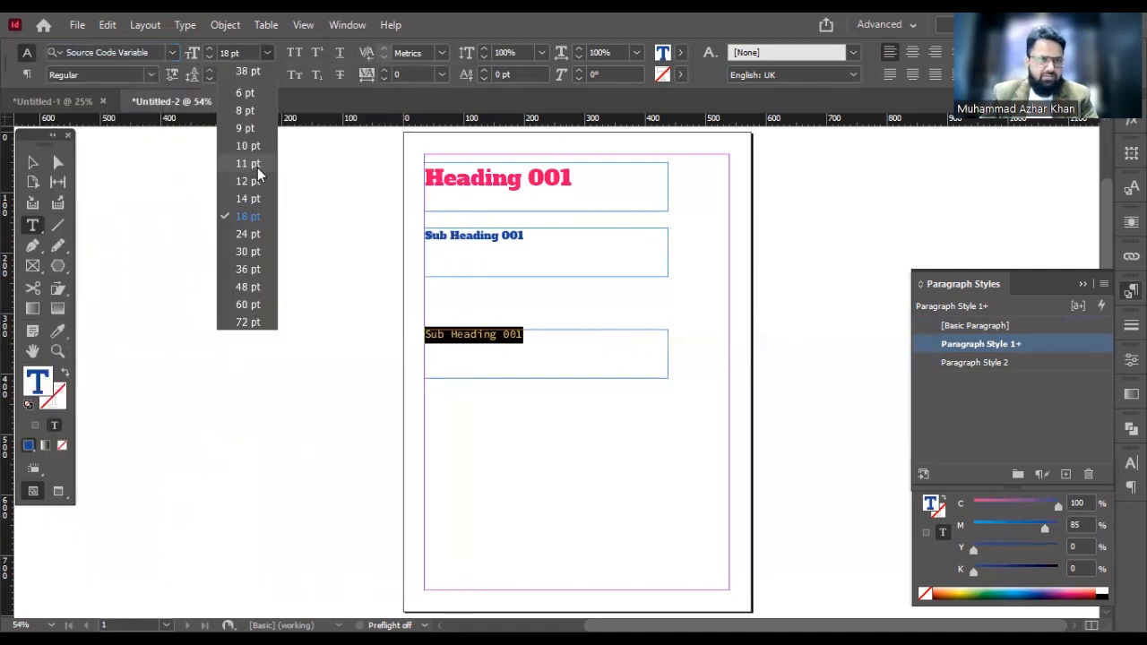
pyautogui.click(261, 162)
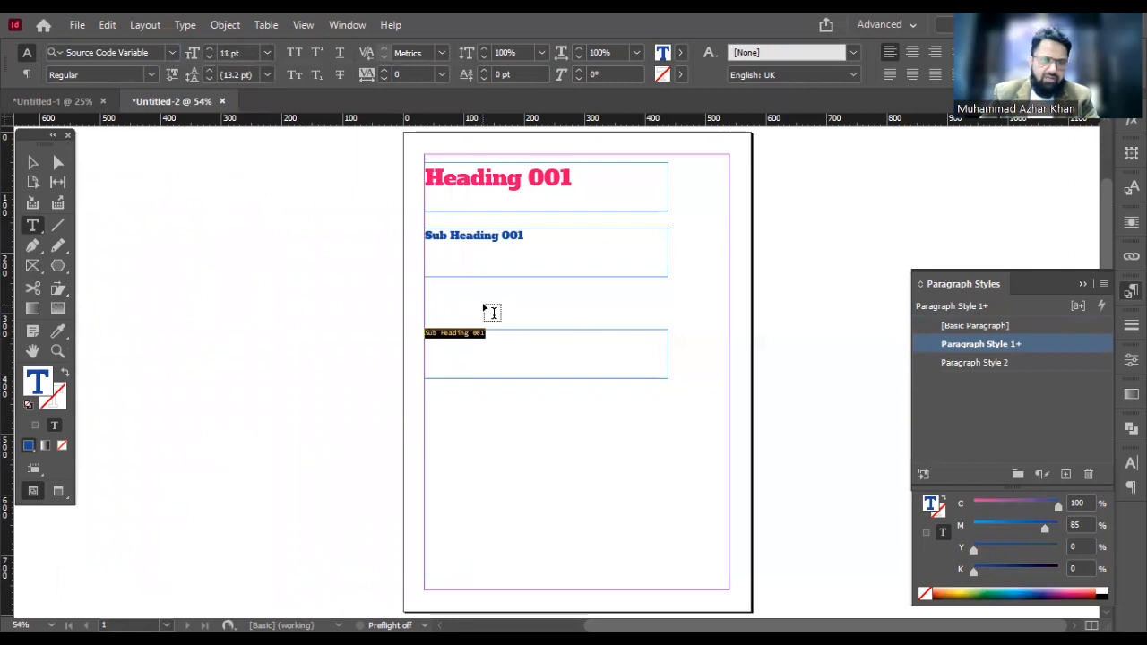
# Replace the copy's text with "Text Text Text" and paste it repeatedly until it fills about five lines of the frame
pyautogui.press('BackSpace')
pyautogui.write('Text Text Text')
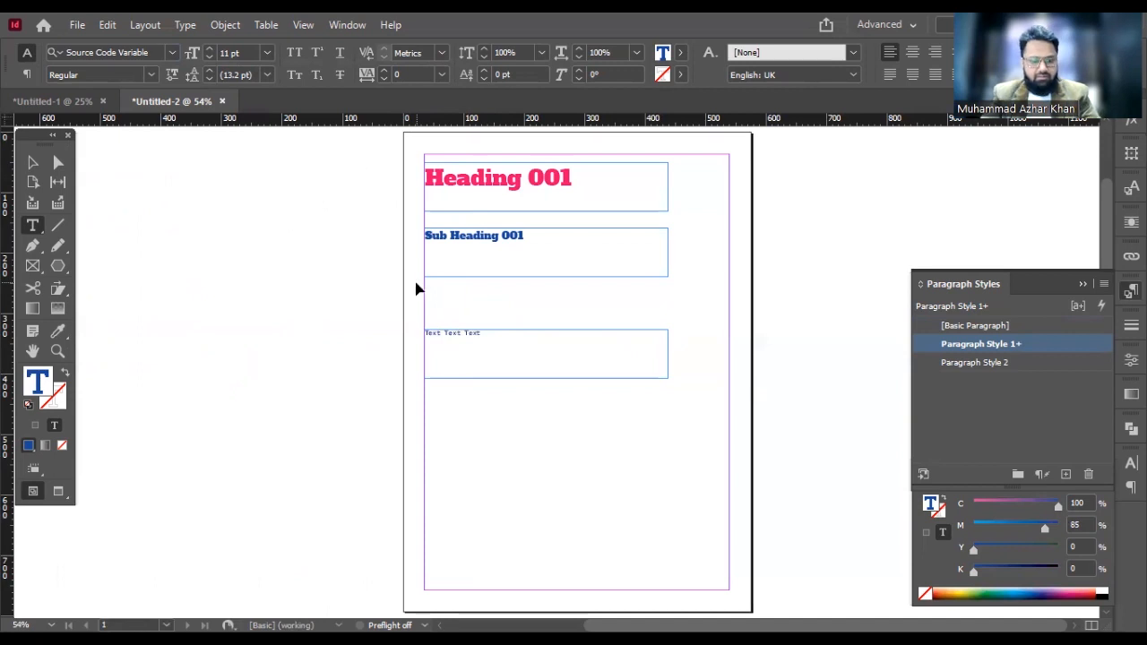
pyautogui.hotkey('ctrl', 'v')
pyautogui.hotkey('ctrl', 'v')
pyautogui.hotkey('ctrl', 'v')
pyautogui.hotkey('ctrl', 'v')
pyautogui.hotkey('ctrl', 'v')
pyautogui.hotkey('ctrl', 'v')
pyautogui.hotkey('ctrl', 'v')
pyautogui.hotkey('ctrl', 'v')
pyautogui.hotkey('ctrl', 'v')
pyautogui.hotkey('ctrl', 'v')
pyautogui.hotkey('ctrl', 'v')
pyautogui.hotkey('ctrl', 'v')
pyautogui.hotkey('ctrl', 'v')
pyautogui.hotkey('ctrl', 'v')
pyautogui.hotkey('ctrl', 'v')
pyautogui.hotkey('ctrl', 'v')
pyautogui.hotkey('ctrl', 'v')
pyautogui.hotkey('ctrl', 'v')
pyautogui.hotkey('ctrl', 'v')
pyautogui.hotkey('ctrl', 'v')
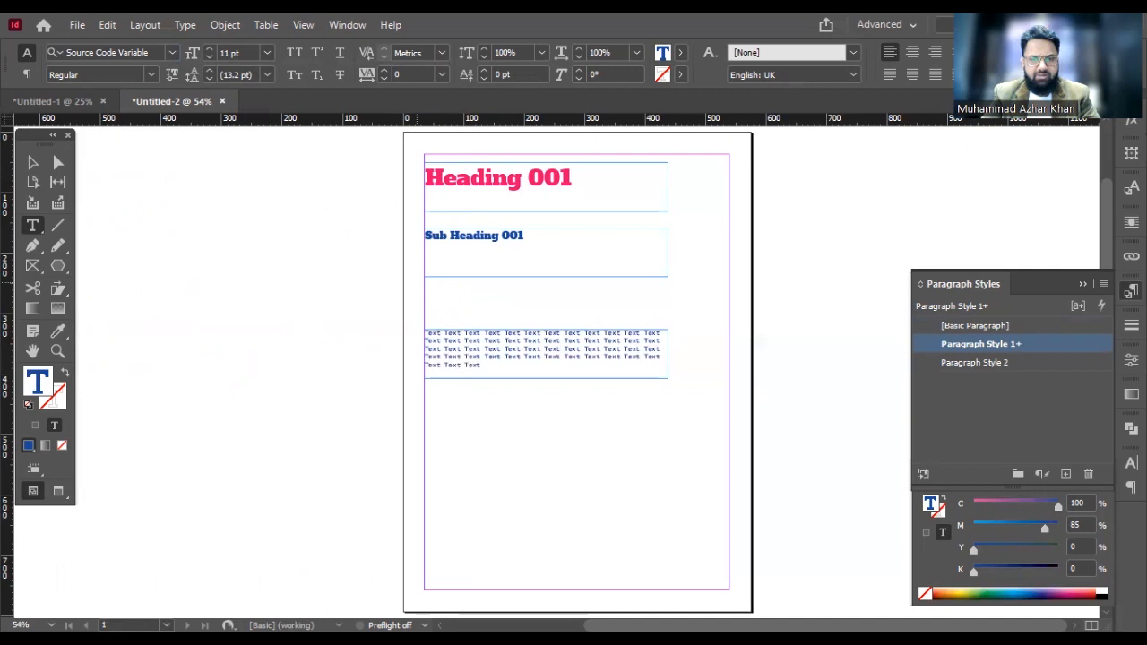
# Colour all of the body text black with K 100 and create a third paragraph style from its frame
pyautogui.hotkey('ctrl', 'a')
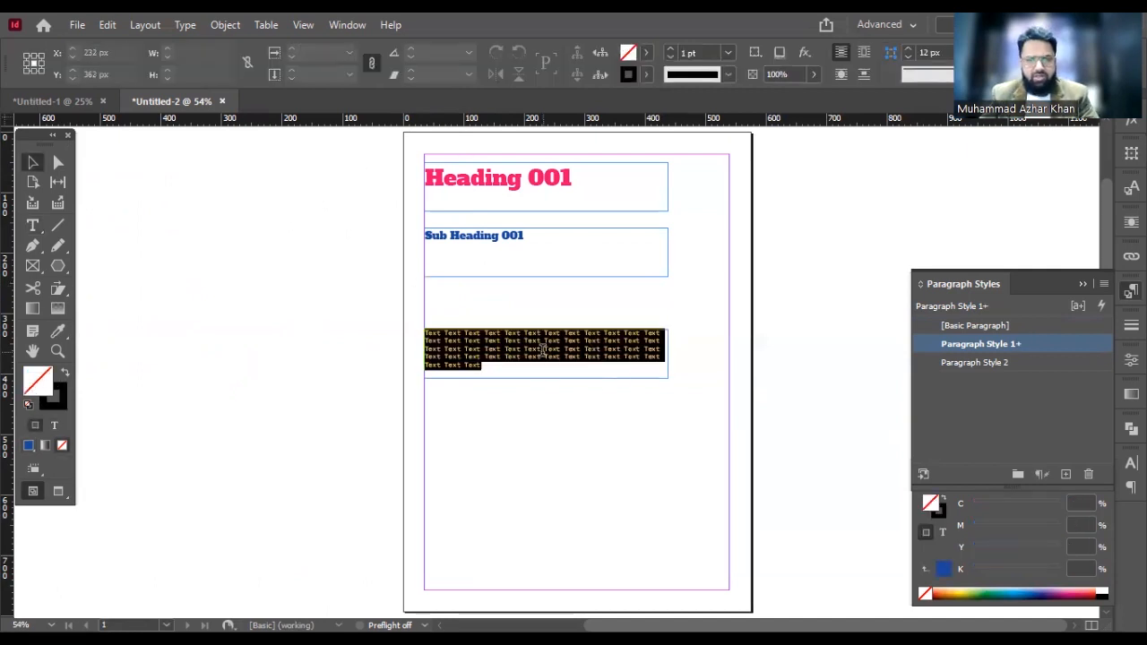
pyautogui.click(1106, 592)
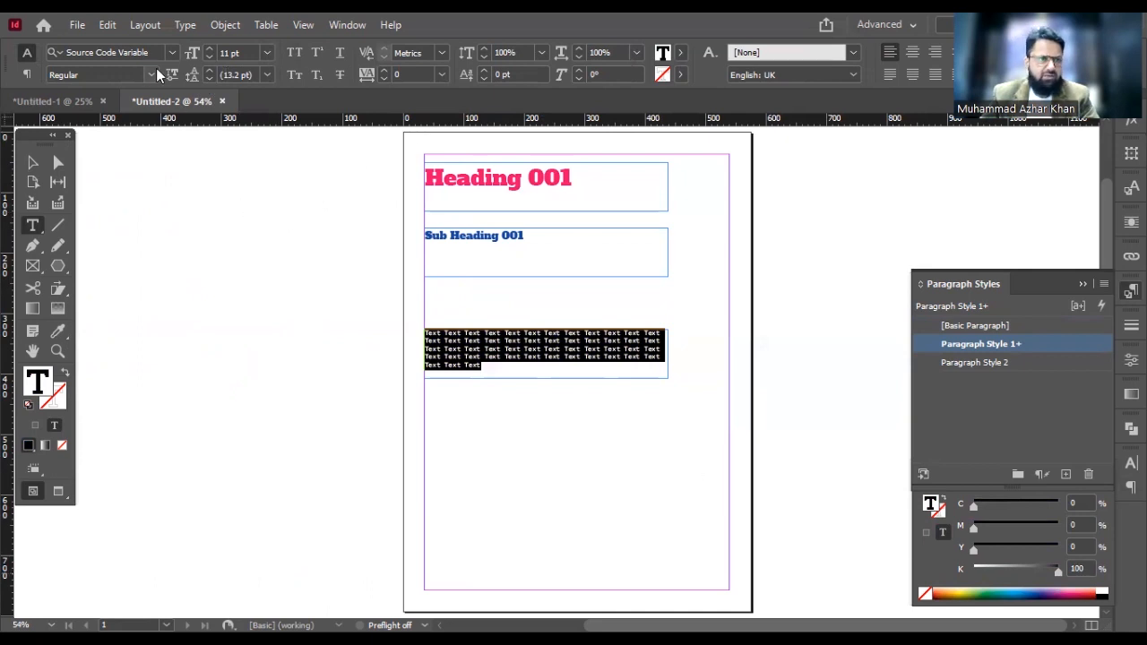
pyautogui.click(585, 348)
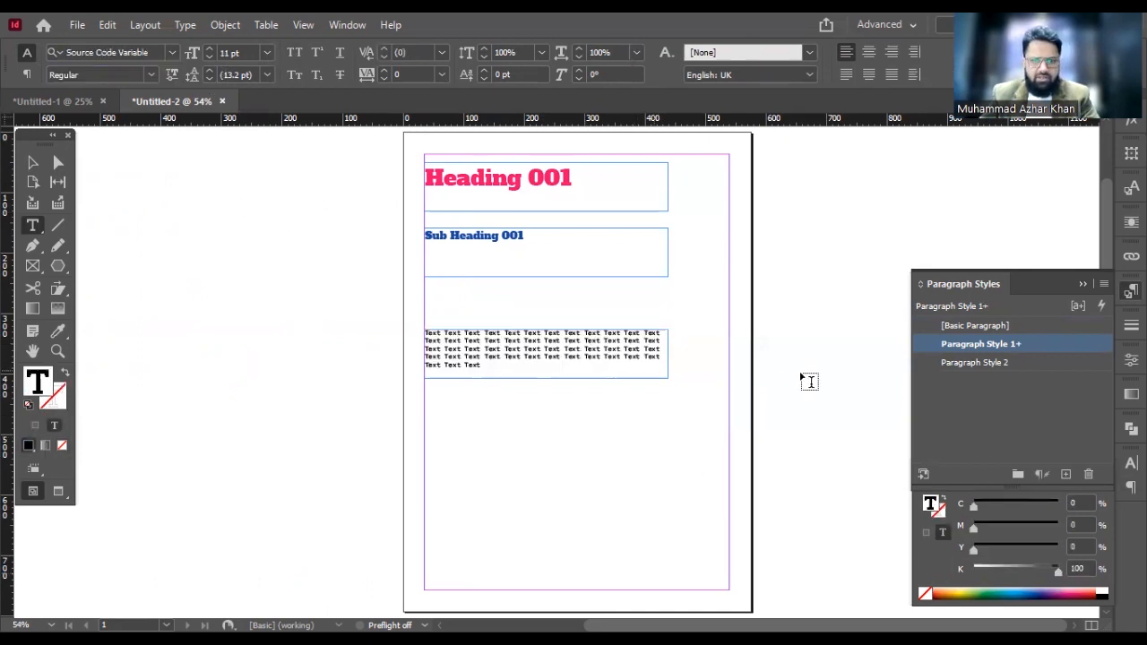
pyautogui.press('Escape')
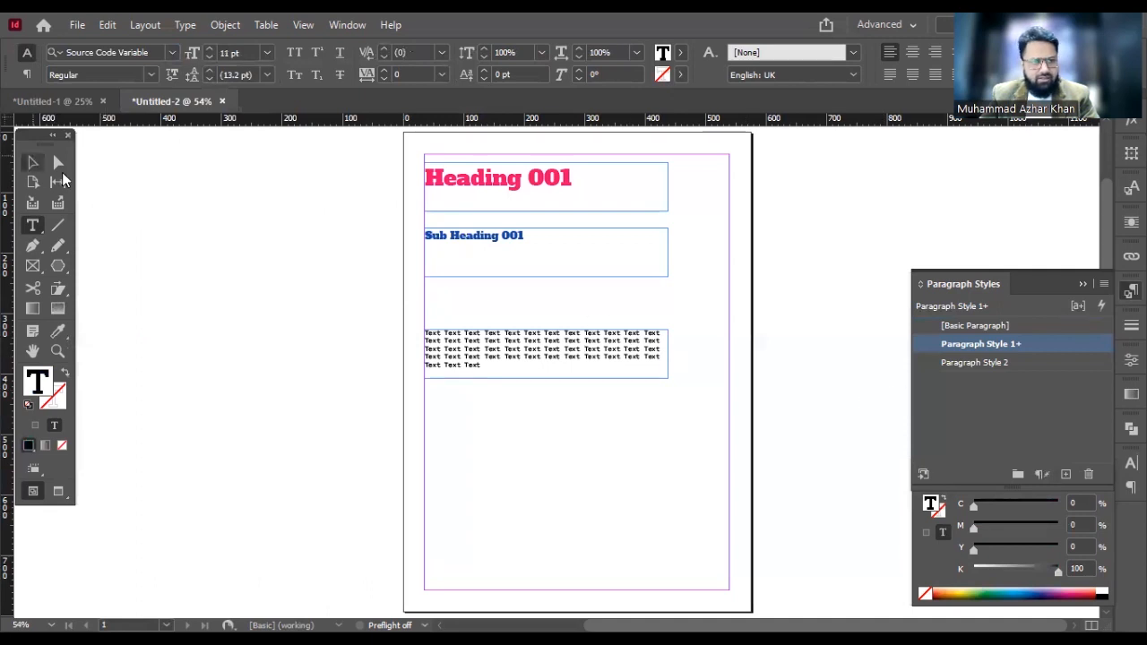
pyautogui.click(1066, 475)
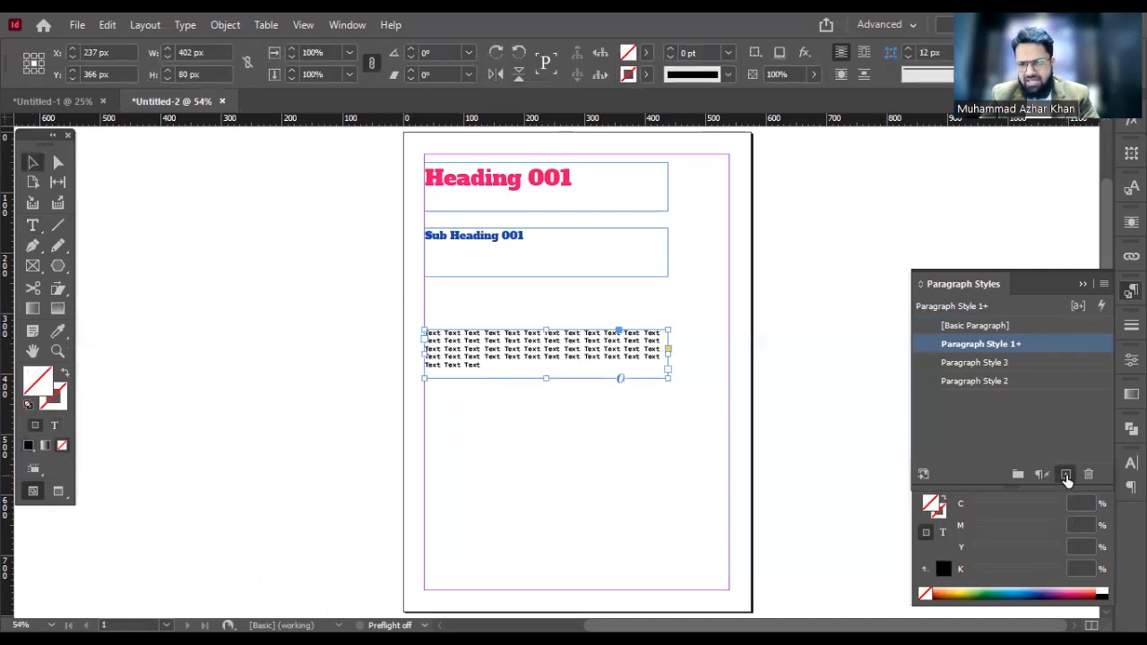
# Try the paragraph styles on the body text frame, settle on Paragraph Style 2, and lengthen the frame to fit its text
pyautogui.click(1011, 328)
pyautogui.click(1012, 344)
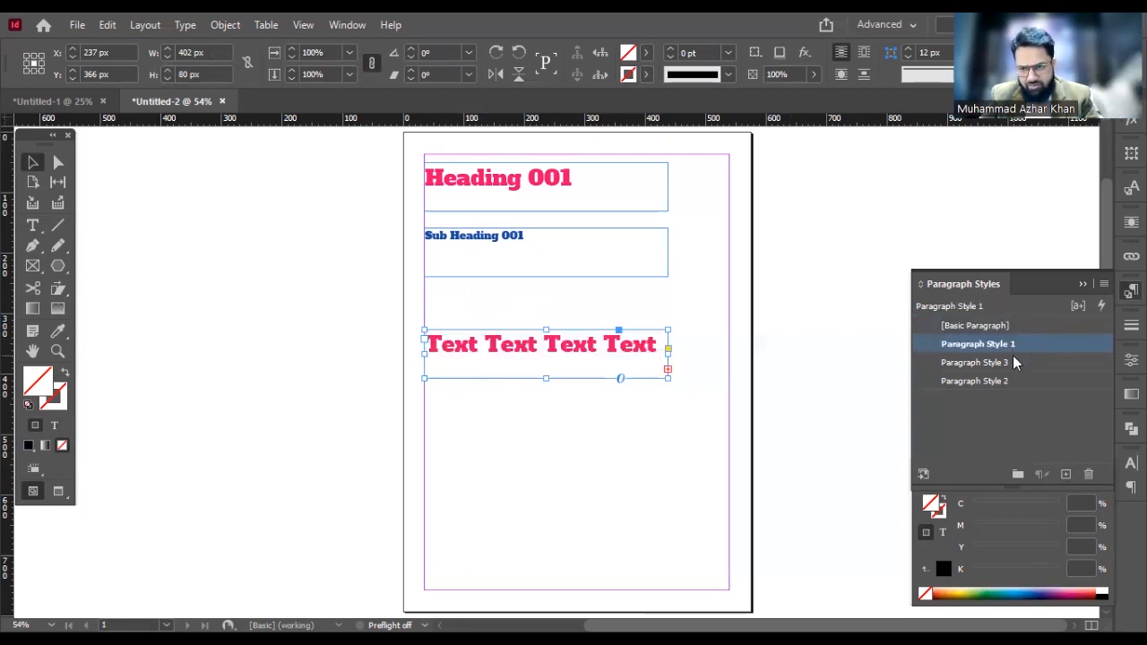
pyautogui.click(1015, 362)
pyautogui.click(1022, 381)
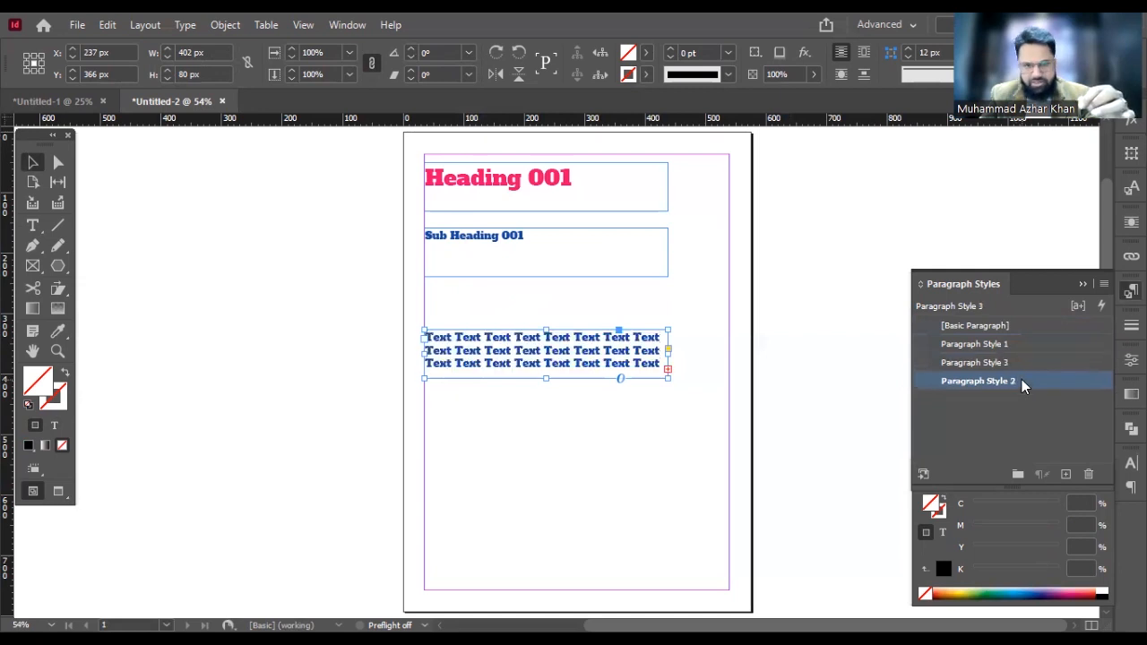
pyautogui.moveTo(545, 379); pyautogui.dragTo(543, 432)
pyautogui.click(690, 383)
# Add blank pages at the end of the document until it has more than 50 pages
pyautogui.scroll(-3, 686, 386)
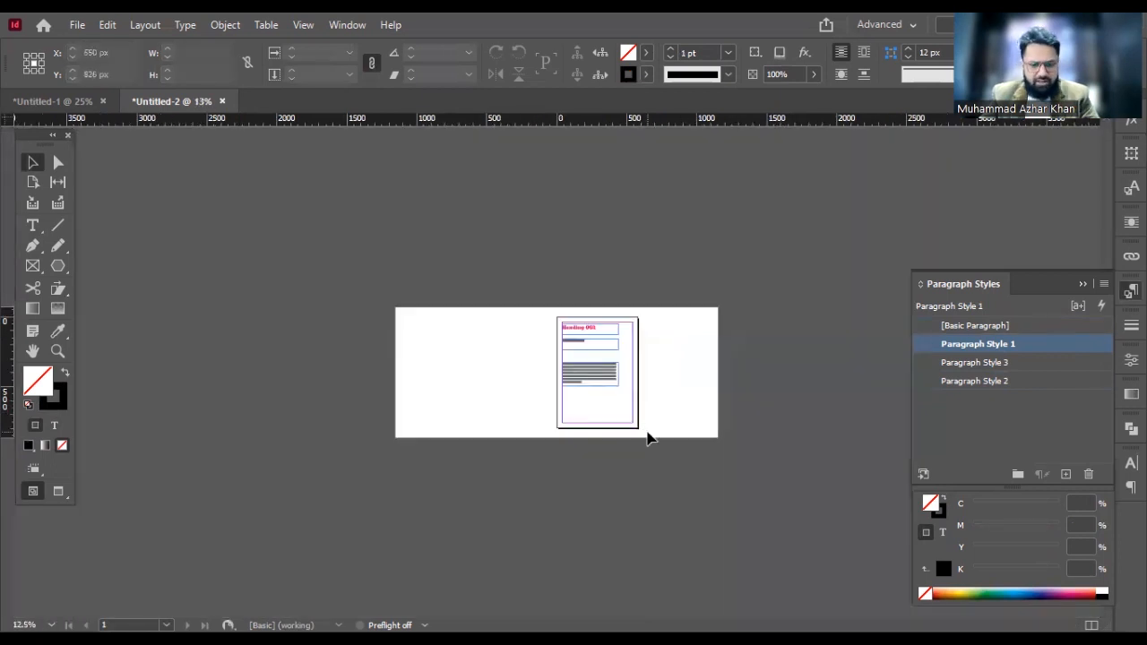
pyautogui.scroll(-10, 649, 437)
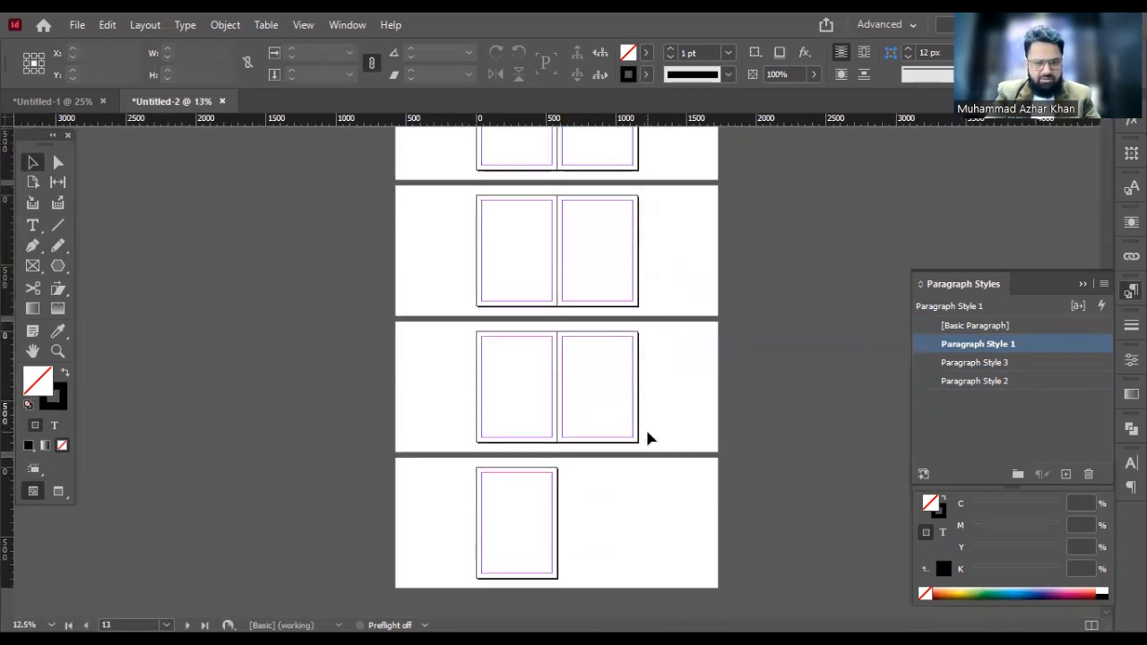
pyautogui.hotkey('ctrl', 'shift', 'p')
pyautogui.hotkey('ctrl', 'shift', 'p')
pyautogui.hotkey('ctrl', 'shift', 'p')
pyautogui.hotkey('ctrl', 'shift', 'p')
pyautogui.hotkey('ctrl', 'shift', 'p')
pyautogui.hotkey('ctrl', 'shift', 'p')
pyautogui.hotkey('ctrl', 'shift', 'p')
pyautogui.hotkey('ctrl', 'shift', 'p')
pyautogui.hotkey('ctrl', 'shift', 'p')
pyautogui.hotkey('ctrl', 'shift', 'p')
pyautogui.hotkey('ctrl', 'shift', 'p')
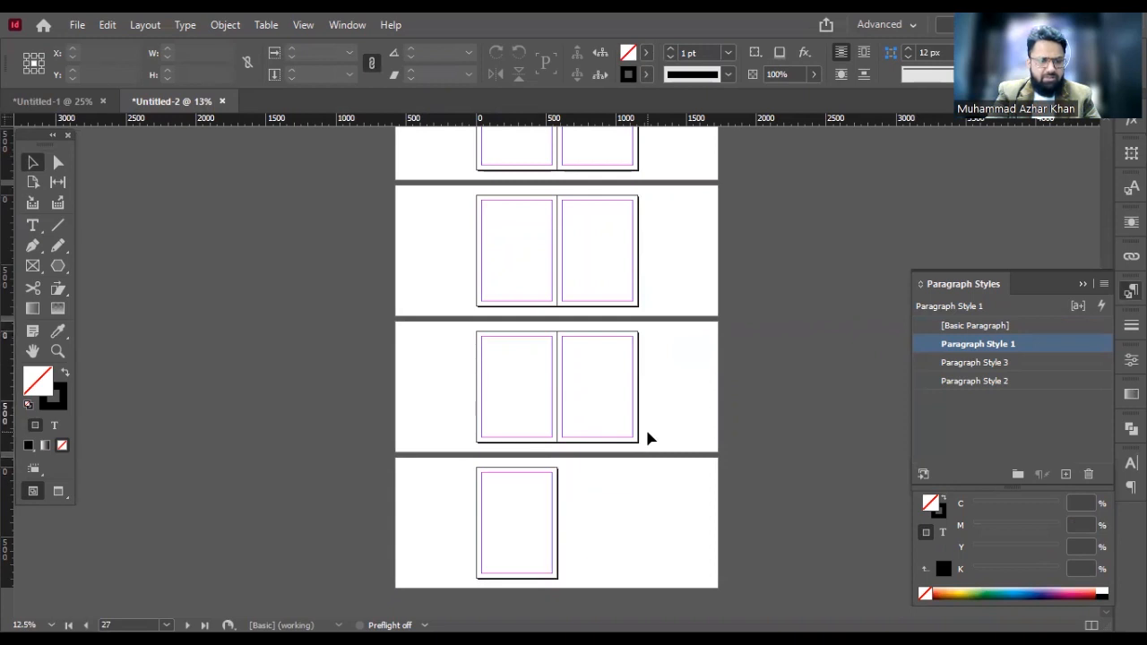
pyautogui.hotkey('ctrl', 'shift', 'p')
pyautogui.hotkey('ctrl', 'shift', 'p')
pyautogui.hotkey('ctrl', 'shift', 'p')
pyautogui.hotkey('ctrl', 'shift', 'p')
pyautogui.hotkey('ctrl', 'shift', 'p')
pyautogui.hotkey('ctrl', 'shift', 'p')
pyautogui.hotkey('ctrl', 'shift', 'p')
pyautogui.hotkey('ctrl', 'shift', 'p')
pyautogui.hotkey('ctrl', 'shift', 'p')
pyautogui.hotkey('ctrl', 'shift', 'p')
pyautogui.hotkey('ctrl', 'shift', 'p')
pyautogui.hotkey('ctrl', 'shift', 'p')
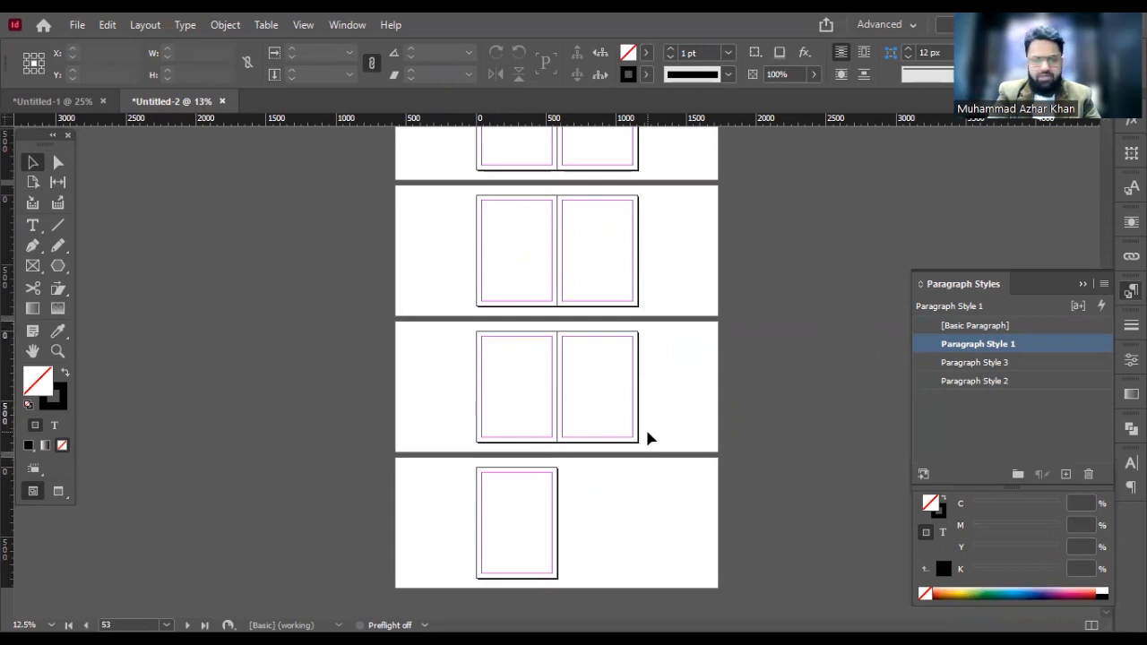
# Draw a text frame about 441 by 274 px at the head of page 2 containing the filler text "lsjfljoeijr.mxlvhso.,mvlkoabcdeghijklmnpop"
pyautogui.scroll(10, 627, 403)
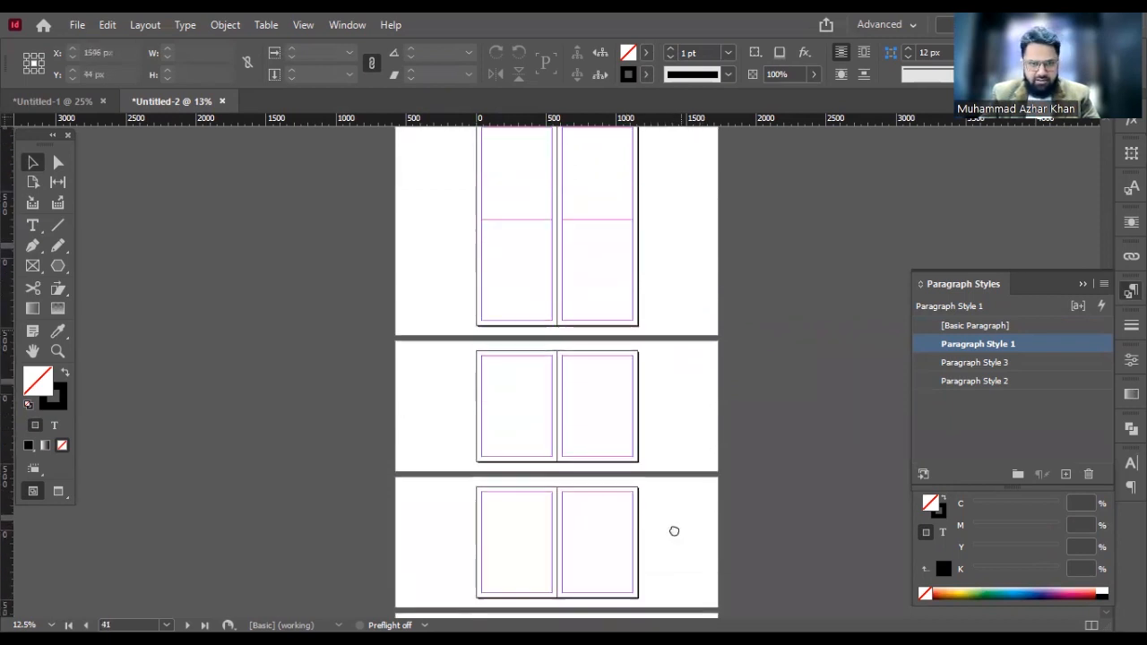
pyautogui.scroll(10, 661, 360)
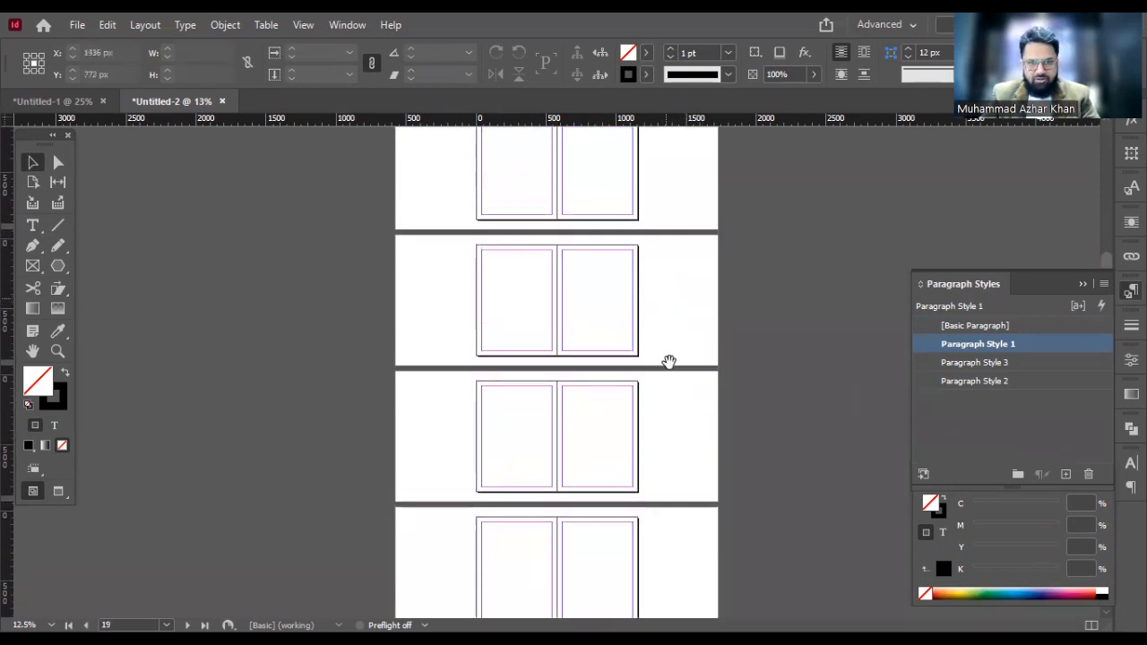
pyautogui.scroll(6, 659, 540)
pyautogui.moveTo(451, 278); pyautogui.dragTo(743, 494)
pyautogui.scroll(1, 691, 346)
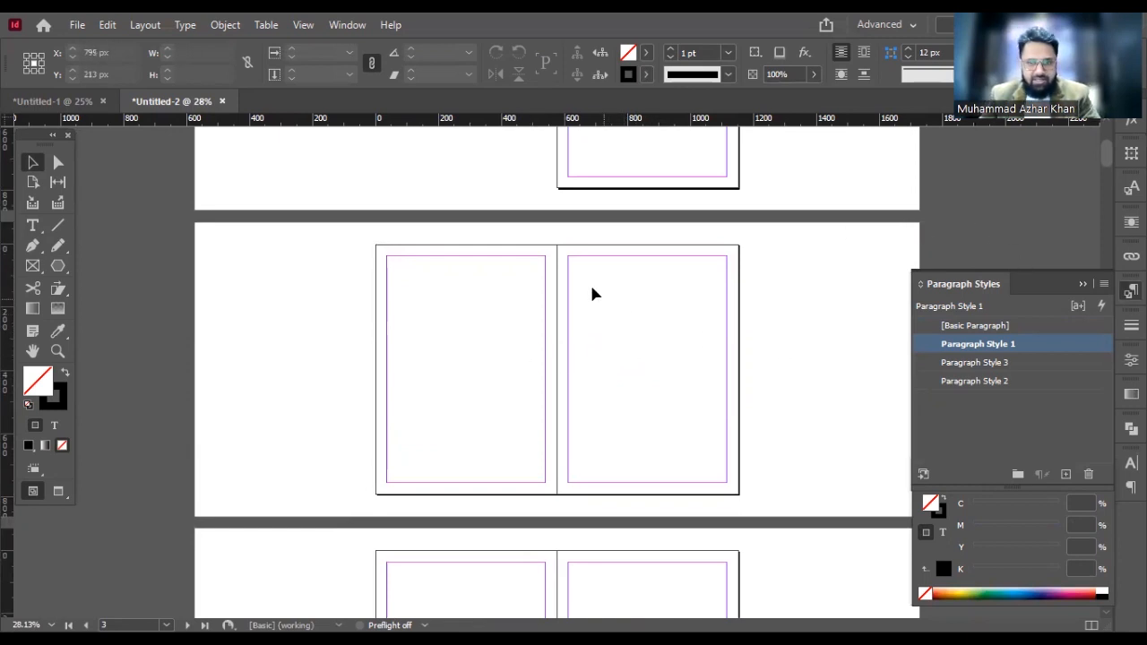
pyautogui.scroll(3, 592, 296)
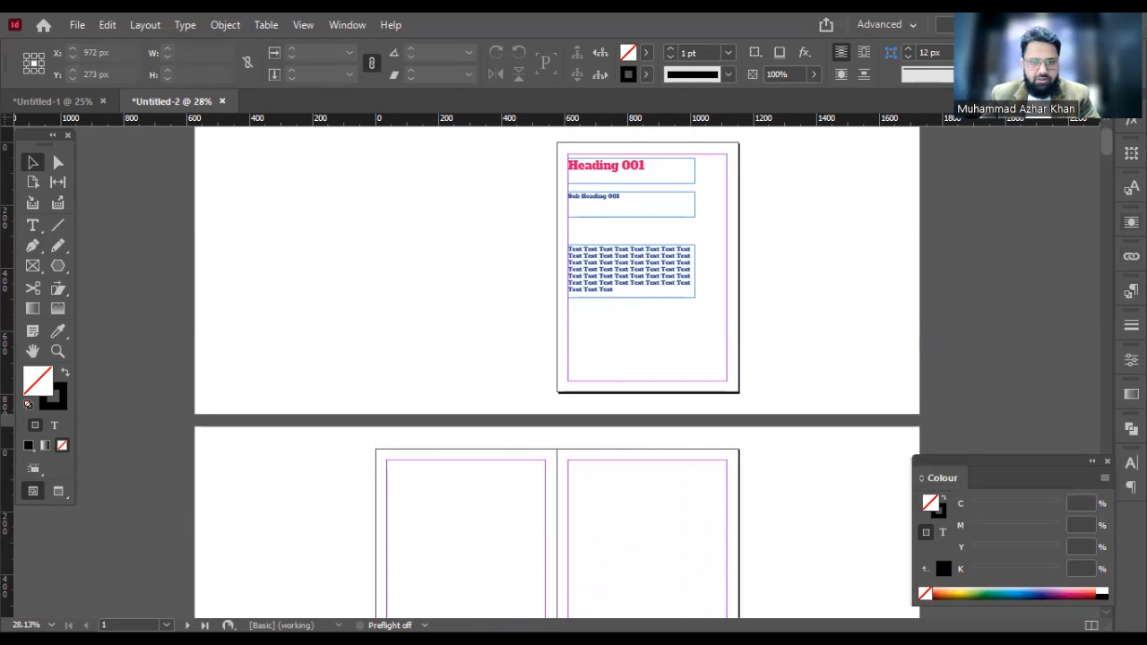
pyautogui.scroll(-3, 543, 419)
pyautogui.click(32, 225)
pyautogui.moveTo(397, 294); pyautogui.dragTo(547, 366)
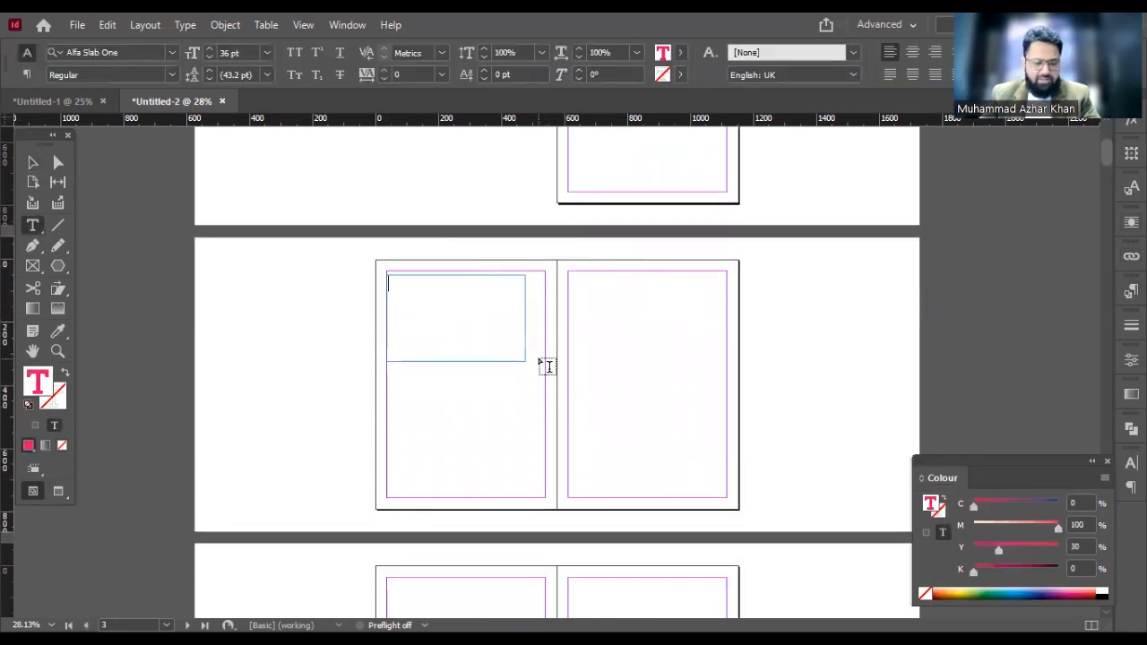
pyautogui.write('lsjfljoeijr.mx')
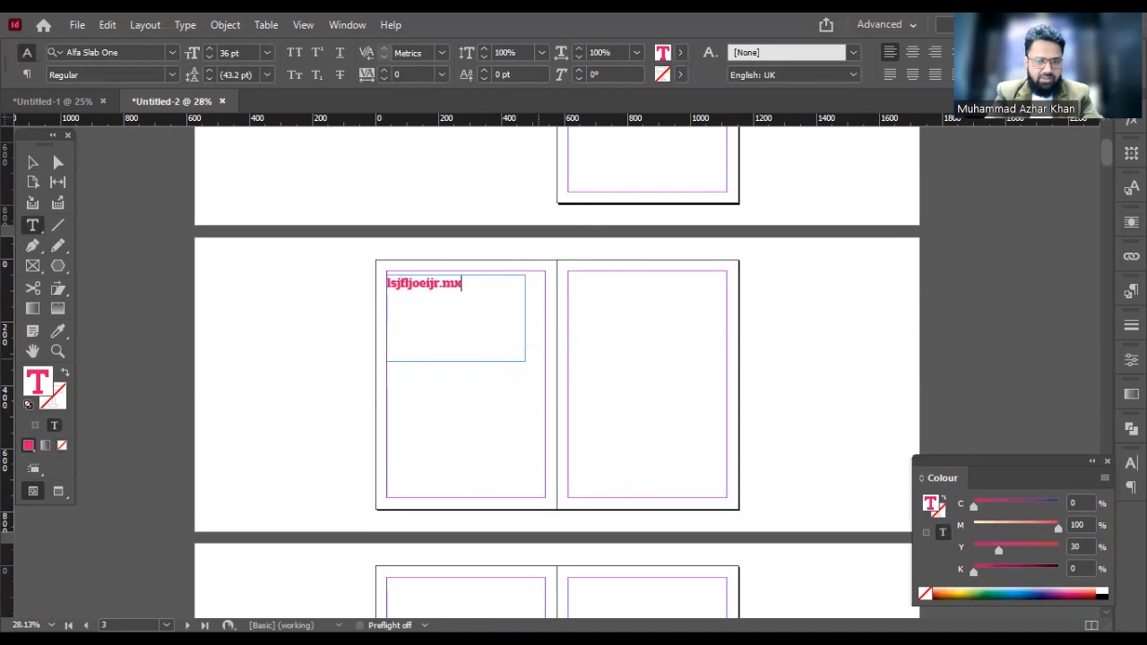
pyautogui.write('dvhso.,mvlkoabc')
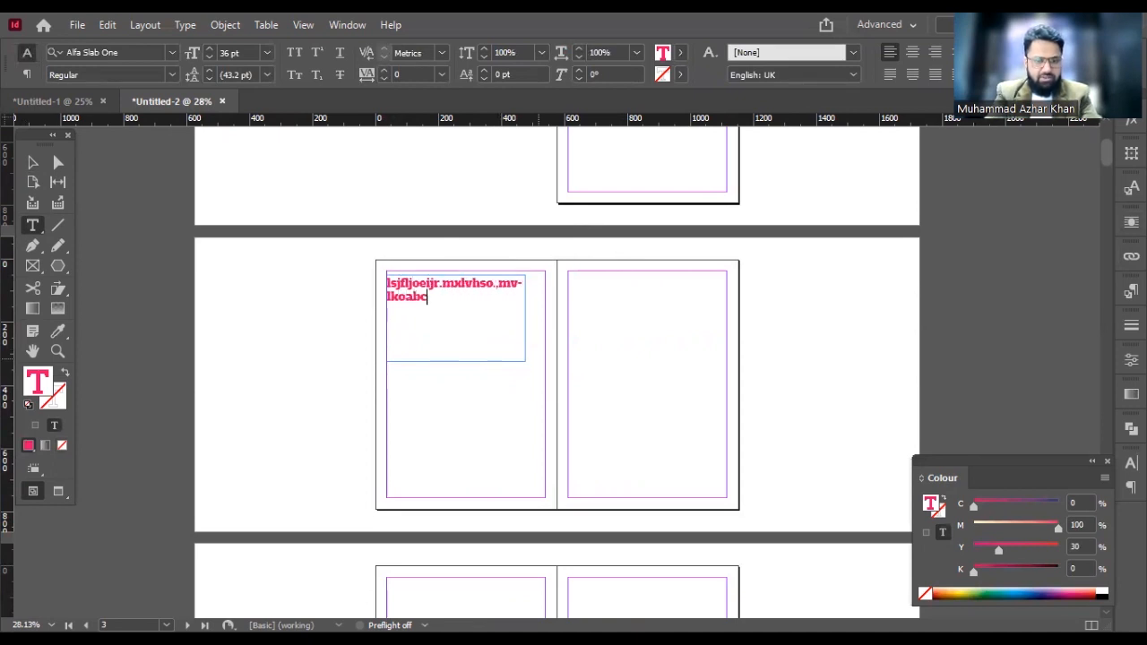
pyautogui.write('defghijk')
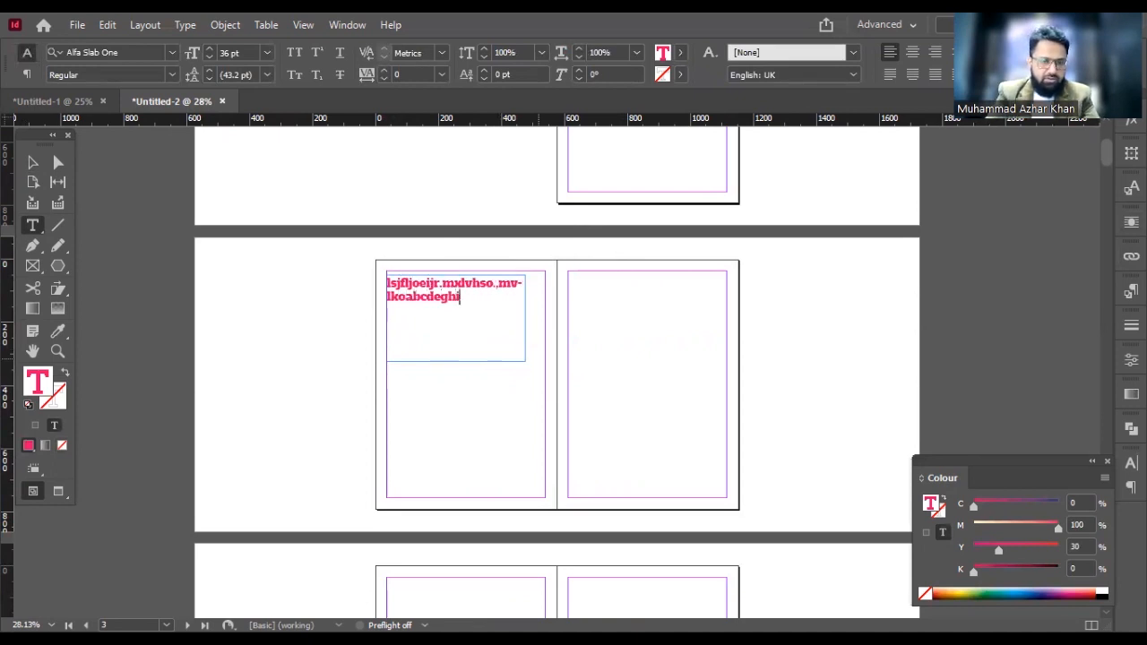
pyautogui.write('lmnpop')
# Repeat the filler text inside the page 2 frame until the frame is full
pyautogui.hotkey('ctrl', 'a')
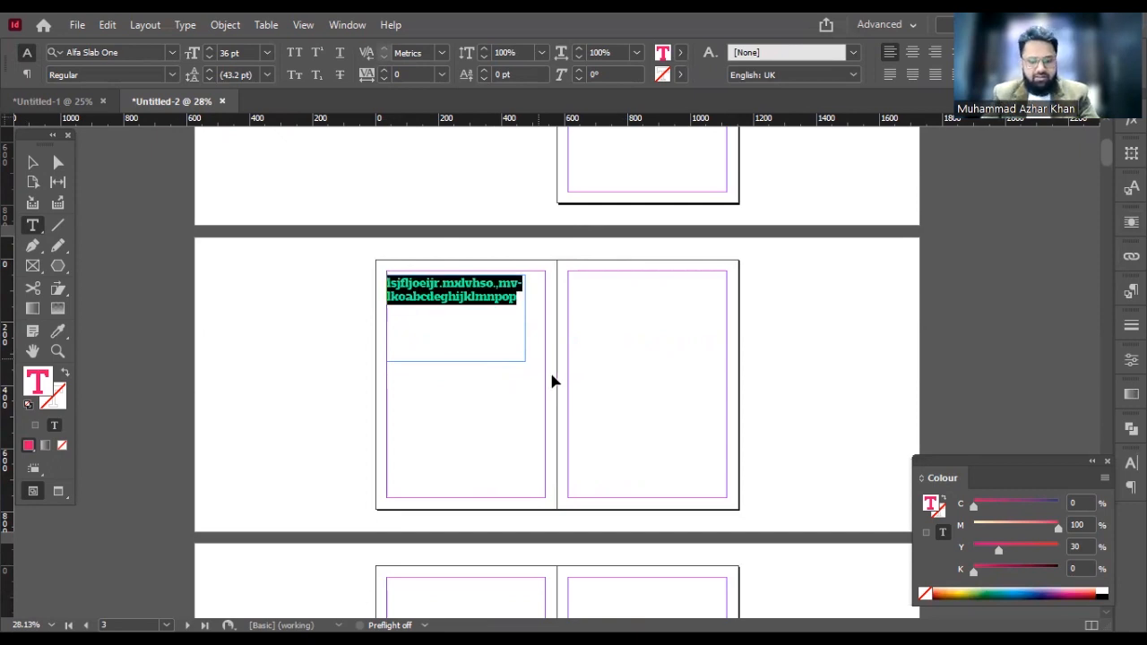
pyautogui.press('Right')
pyautogui.hotkey('ctrl', 'v')
pyautogui.hotkey('ctrl', 'v')
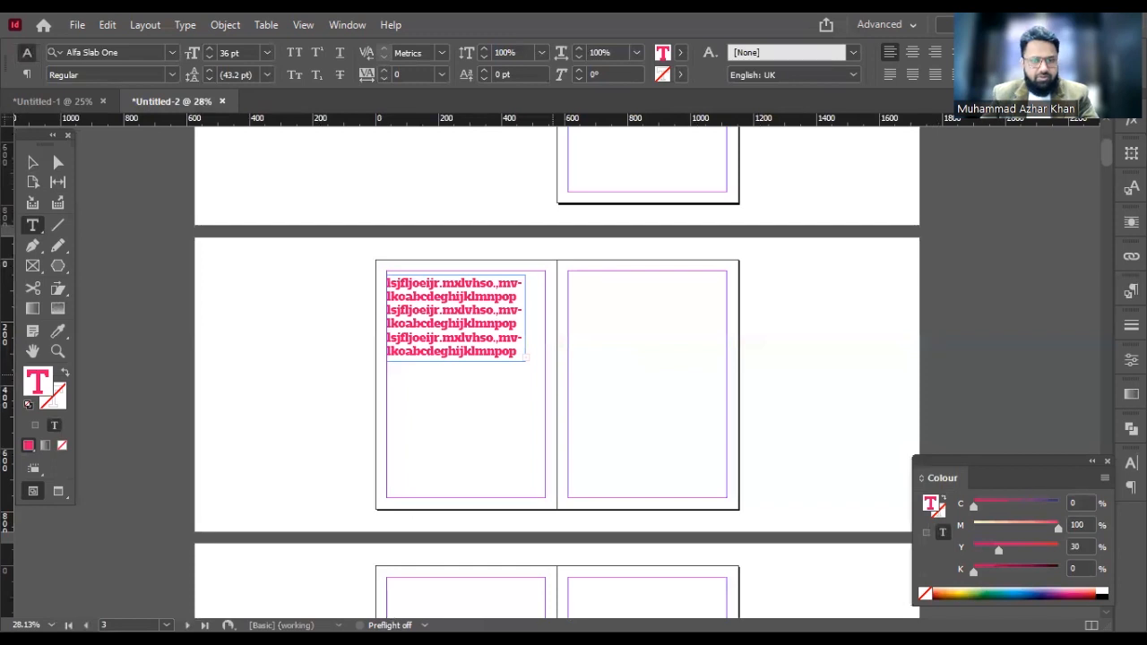
# Apply Paragraph Style 3 to the filler text frame on page 2
pyautogui.hotkey('ctrl', 'a')
pyautogui.press('Escape')
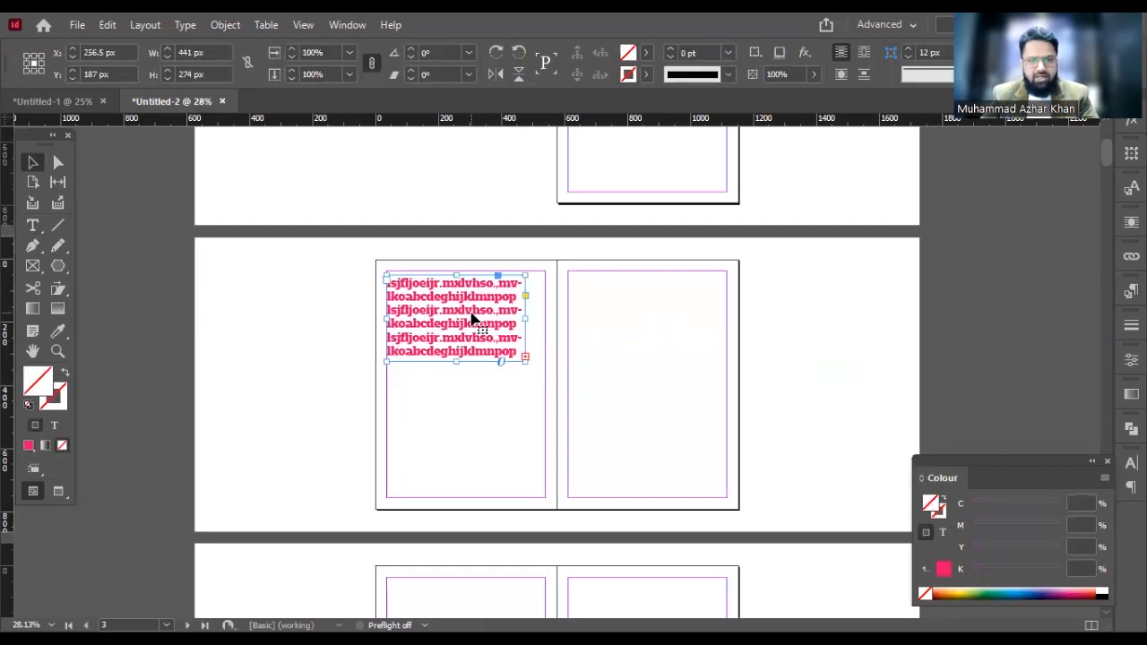
pyautogui.hotkey('ctrl', 't')
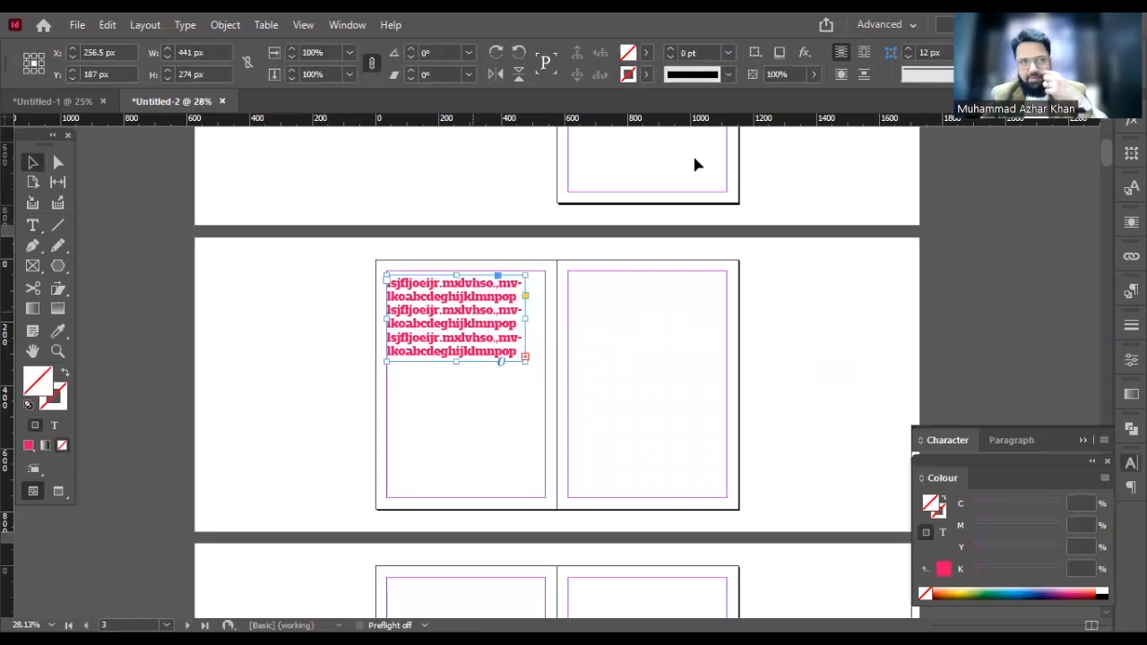
pyautogui.click(184, 26)
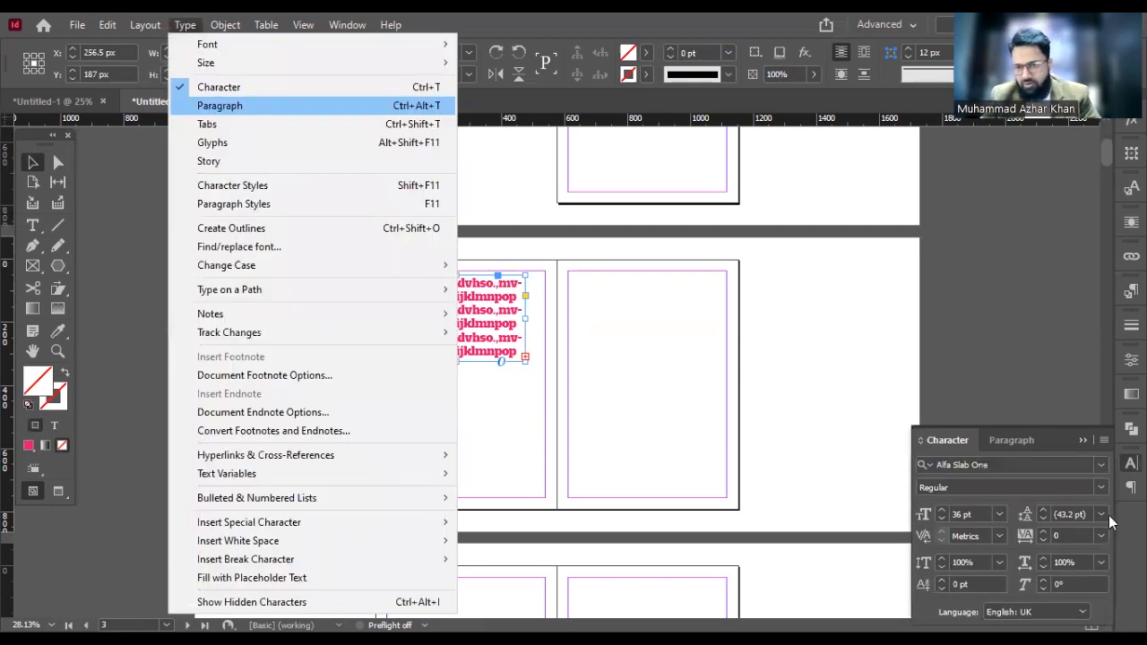
pyautogui.click(258, 204)
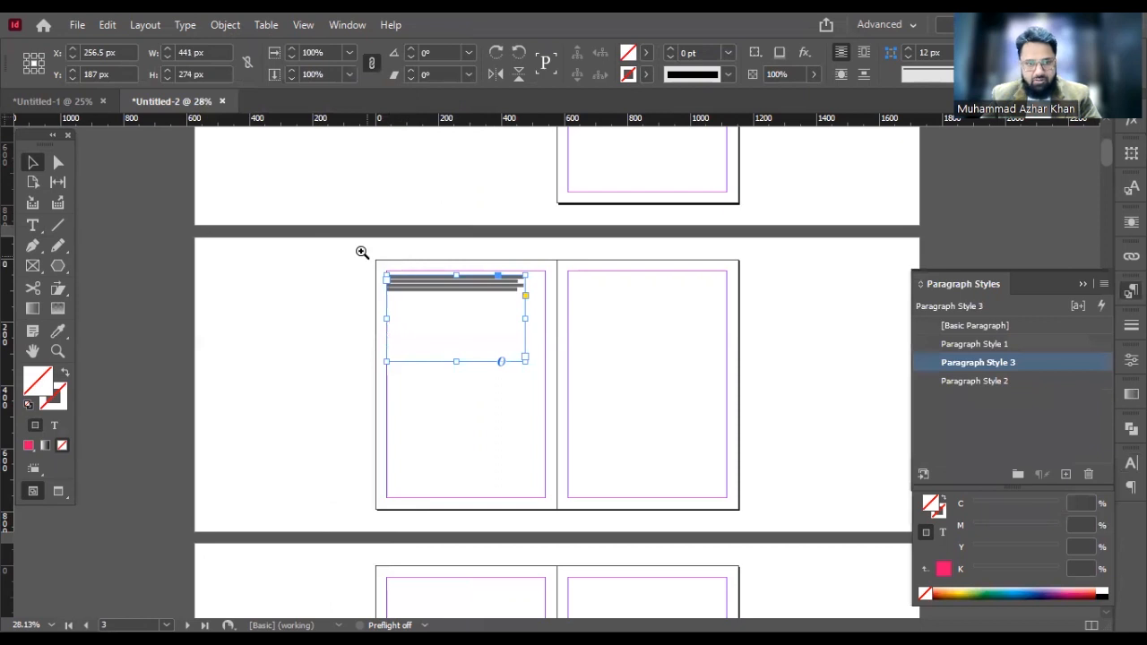
pyautogui.hotkey('ctrl', 'alt', '=')
pyautogui.press('t')
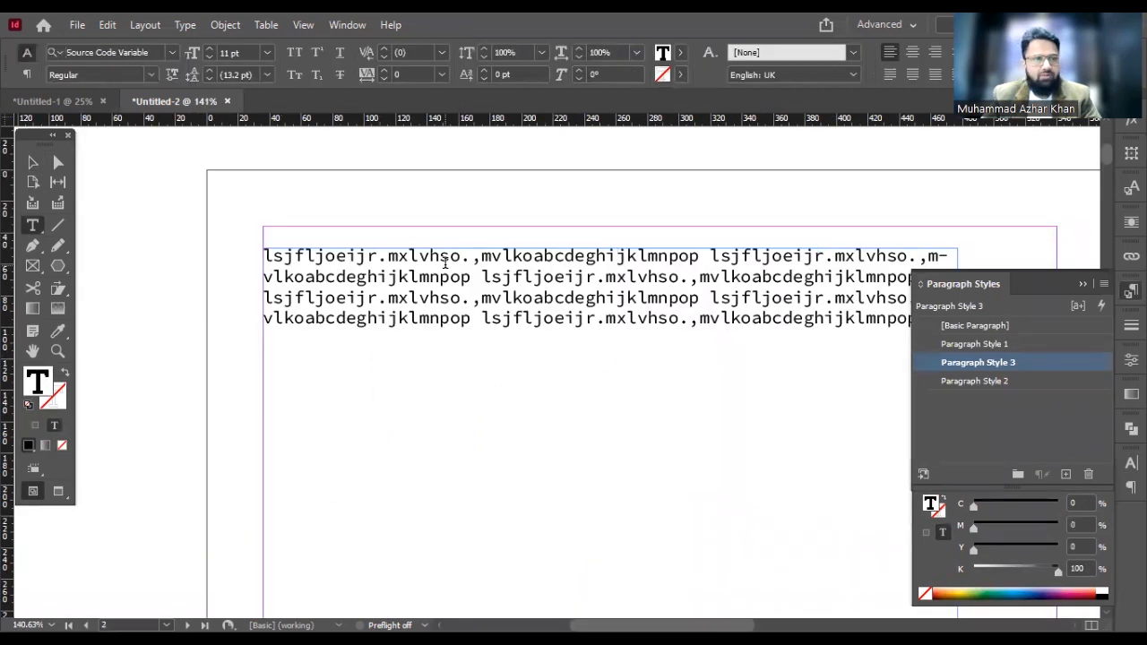
pyautogui.moveTo(566, 297); pyautogui.dragTo(408, 285)
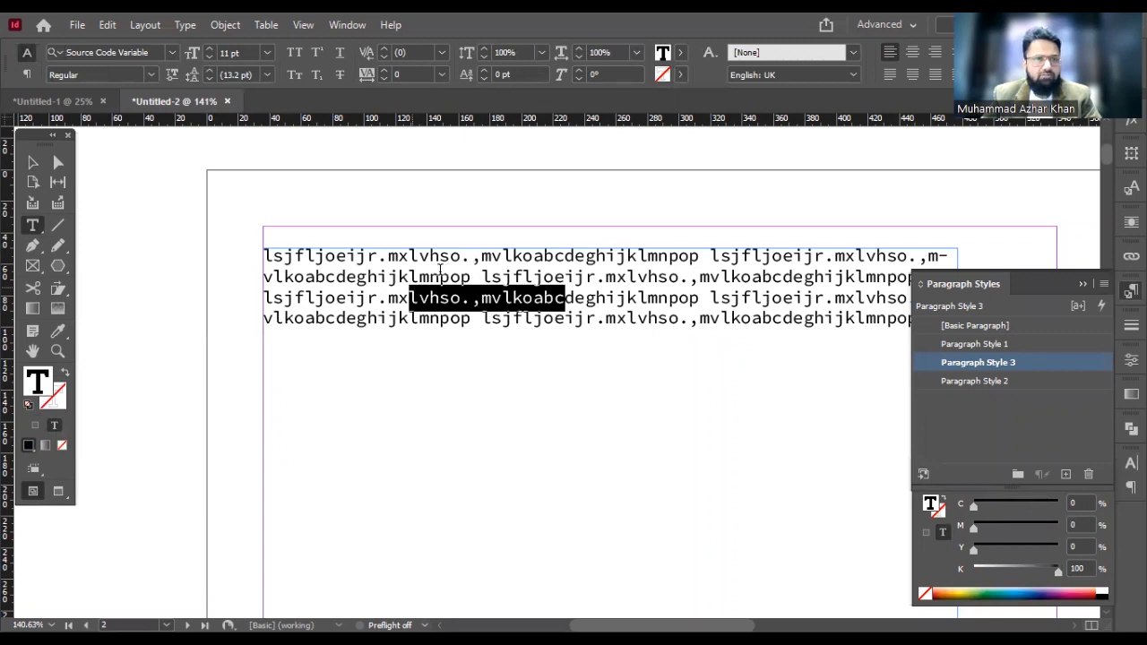
pyautogui.moveTo(448, 275); pyautogui.dragTo(616, 314)
pyautogui.hotkey('ctrl', 'shift', 'a')
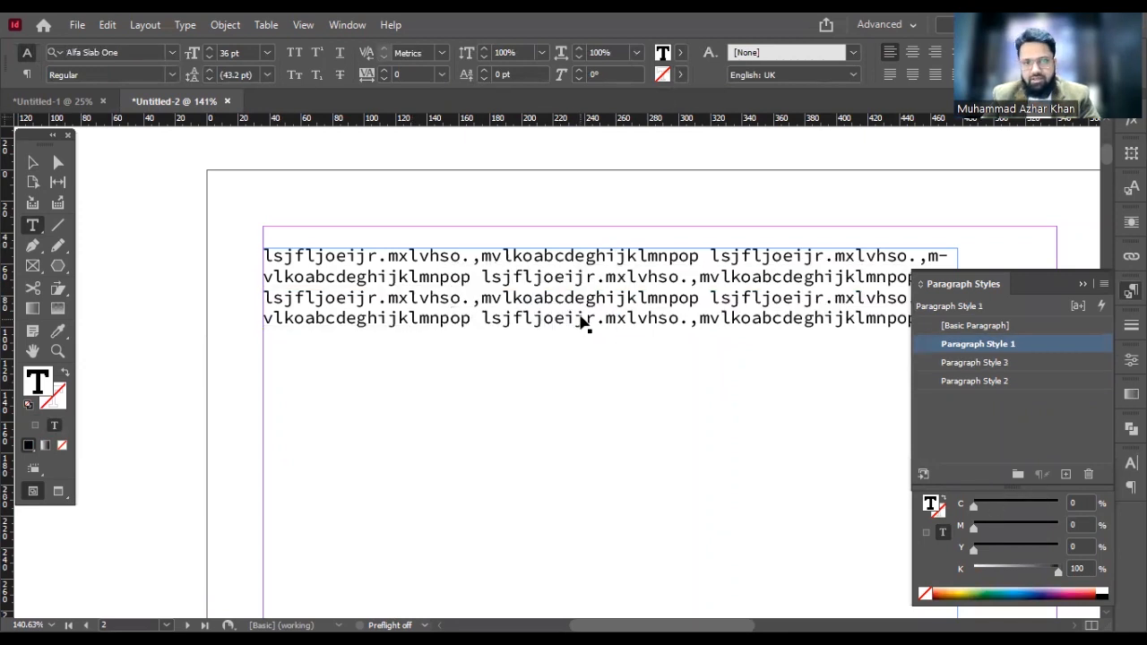
# Apply the [Basic Paragraph] style to the filler text frame on page 2 and select all its text to check the formatting
pyautogui.scroll(-1, 652, 381)
pyautogui.moveTo(751, 383); pyautogui.dragTo(689, 332)
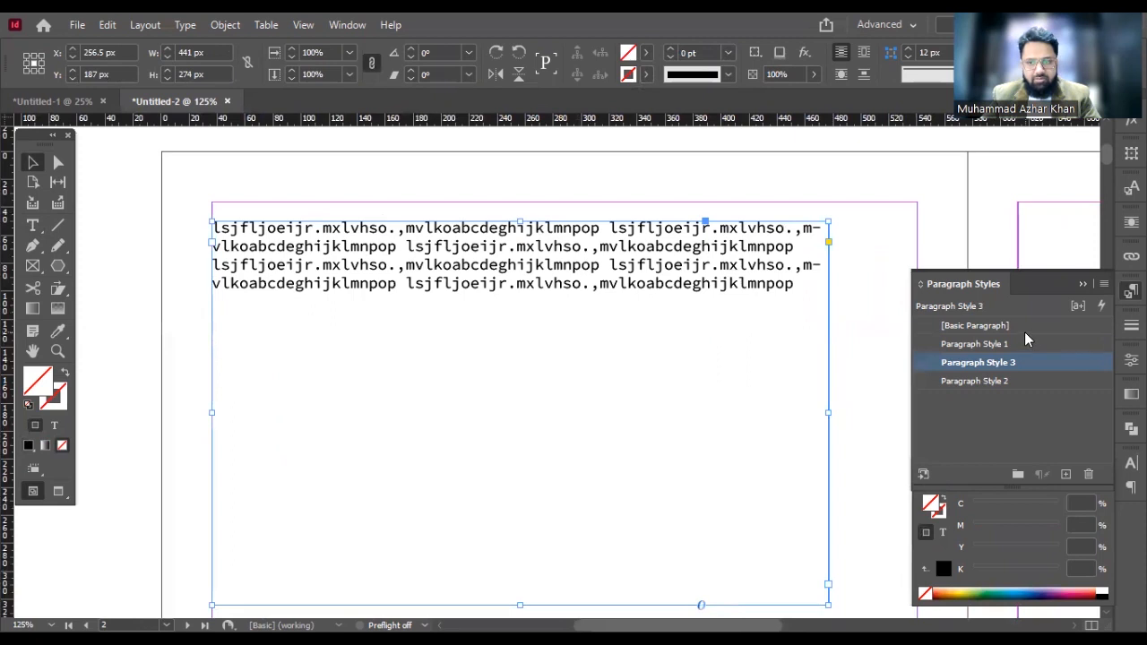
pyautogui.click(990, 325)
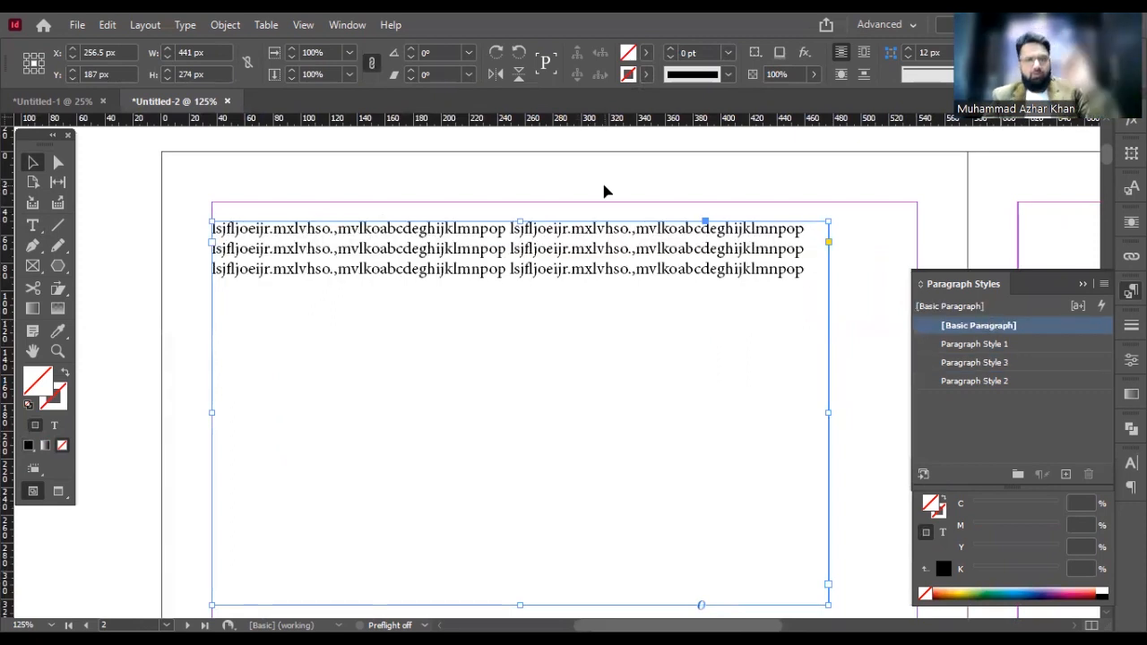
pyautogui.doubleClick(592, 277)
pyautogui.hotkey('ctrl', 'a')
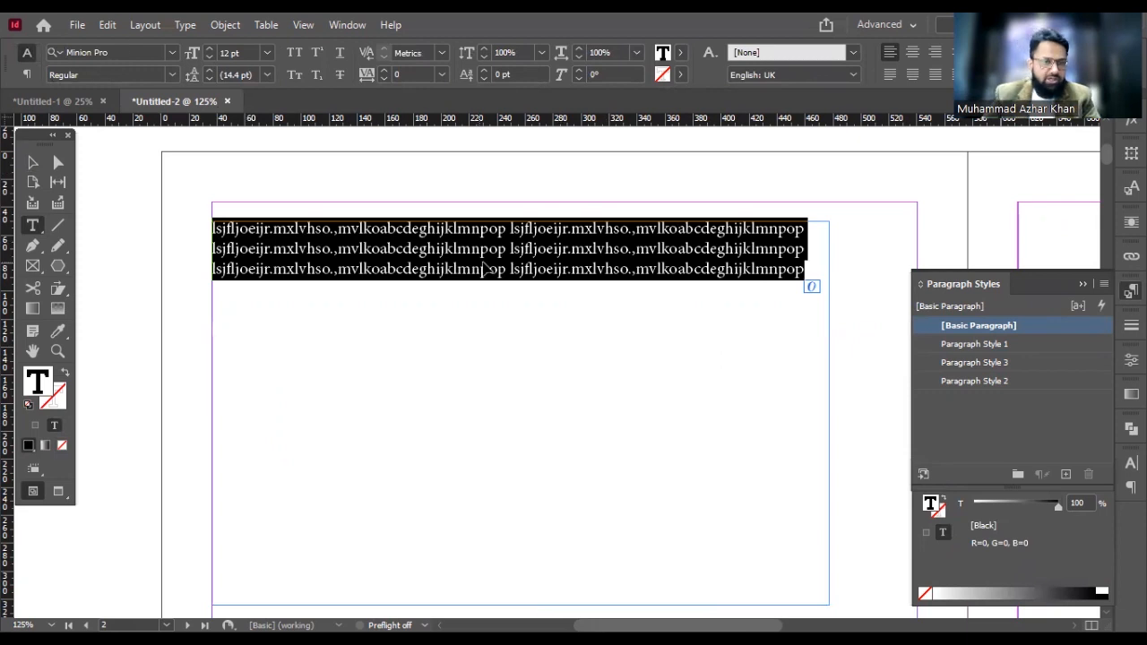
pyautogui.press('Escape')
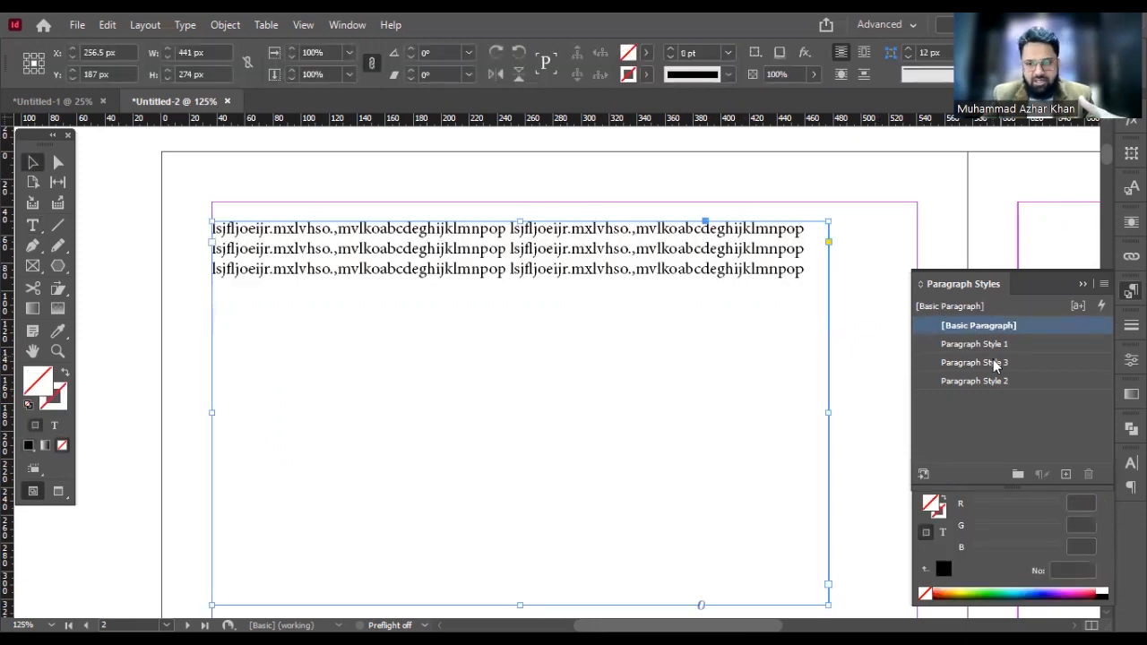
# Switch the page 2 filler text frame through Paragraph Styles 3, 2, 1, 3 and 2, ending with [Basic Paragraph]
pyautogui.click(993, 362)
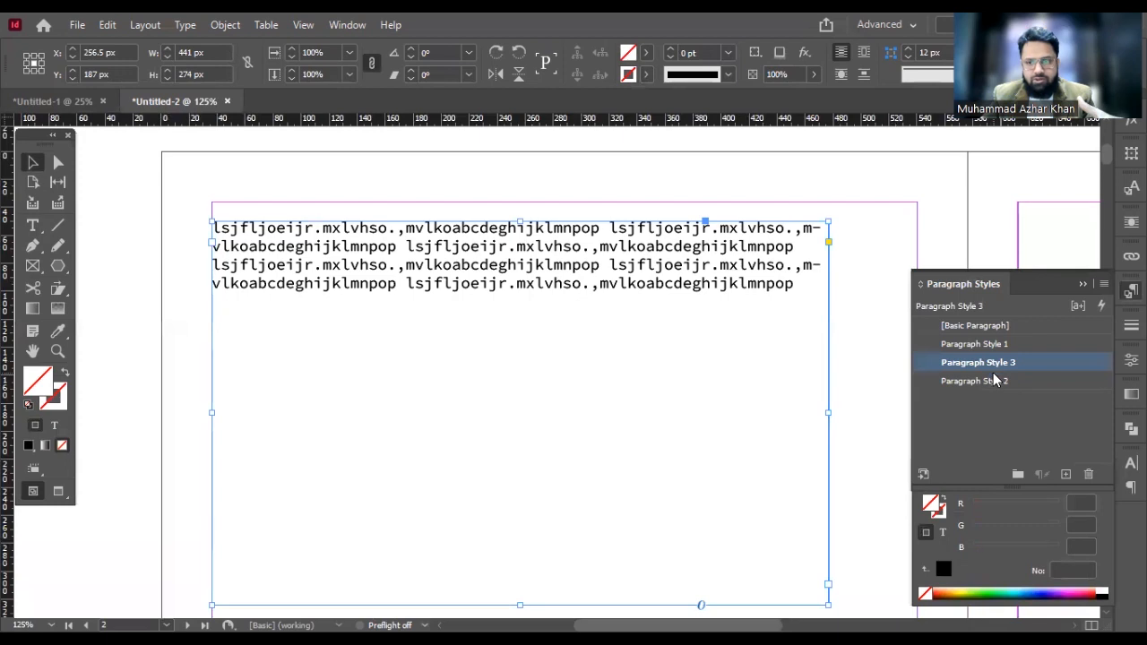
pyautogui.click(993, 382)
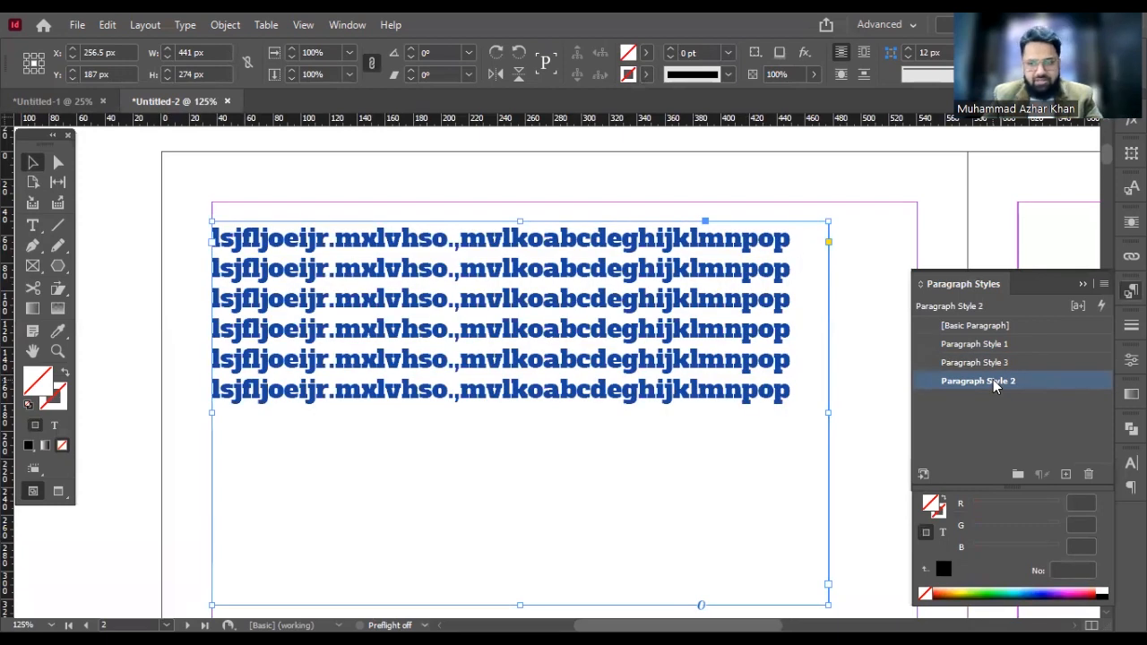
pyautogui.click(994, 344)
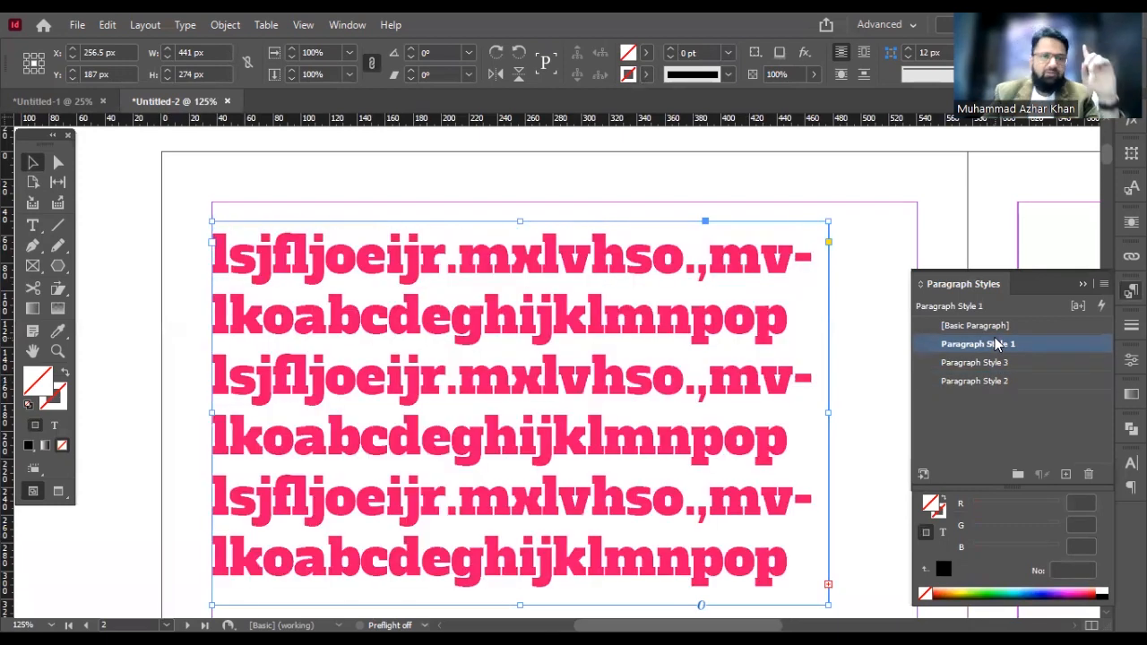
pyautogui.click(965, 362)
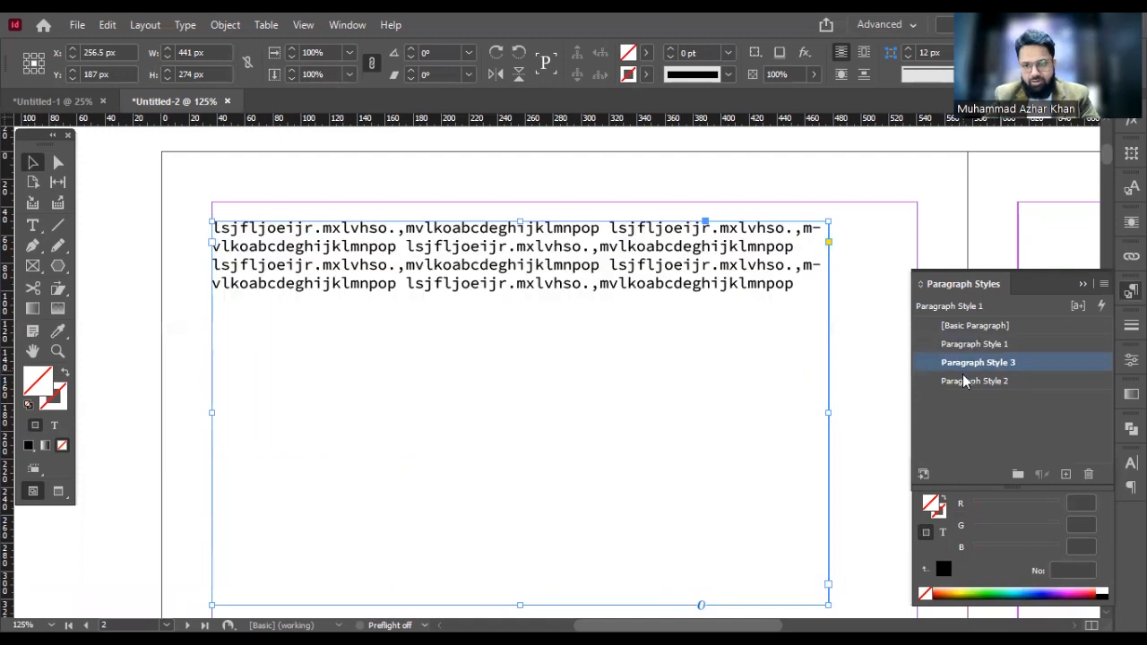
pyautogui.click(967, 381)
pyautogui.click(975, 328)
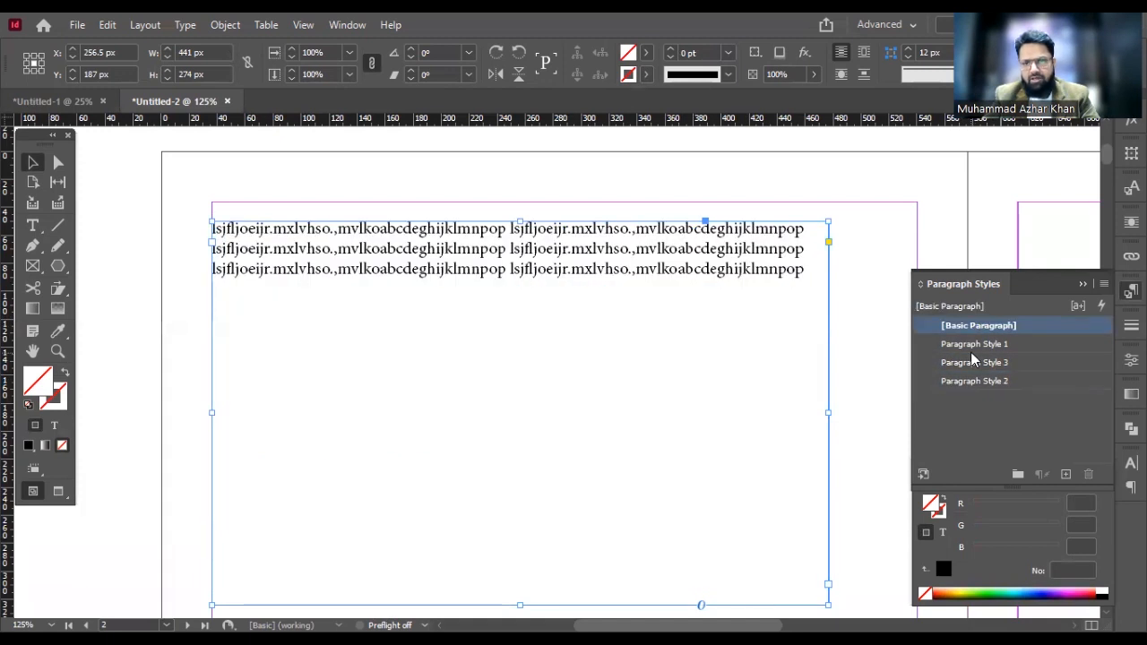